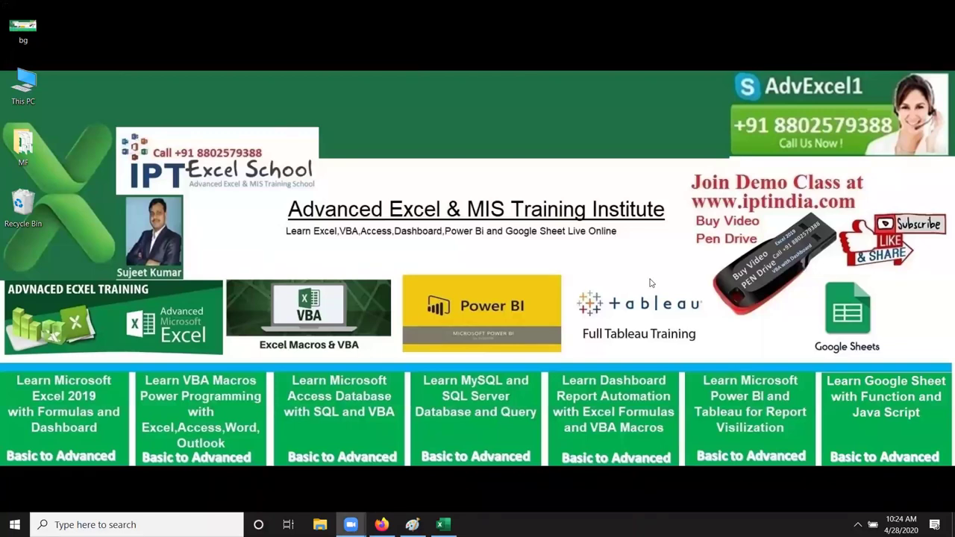
- Enter the headers Name in A1 and City in B1
{"action": "left_click", "coordinate": [443, 524]}
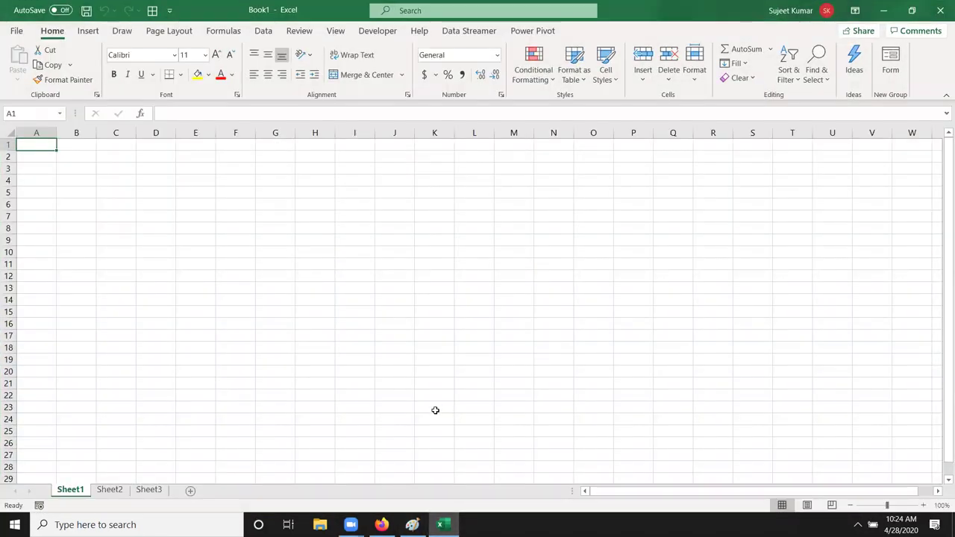
{"action": "type", "text": "Name"}
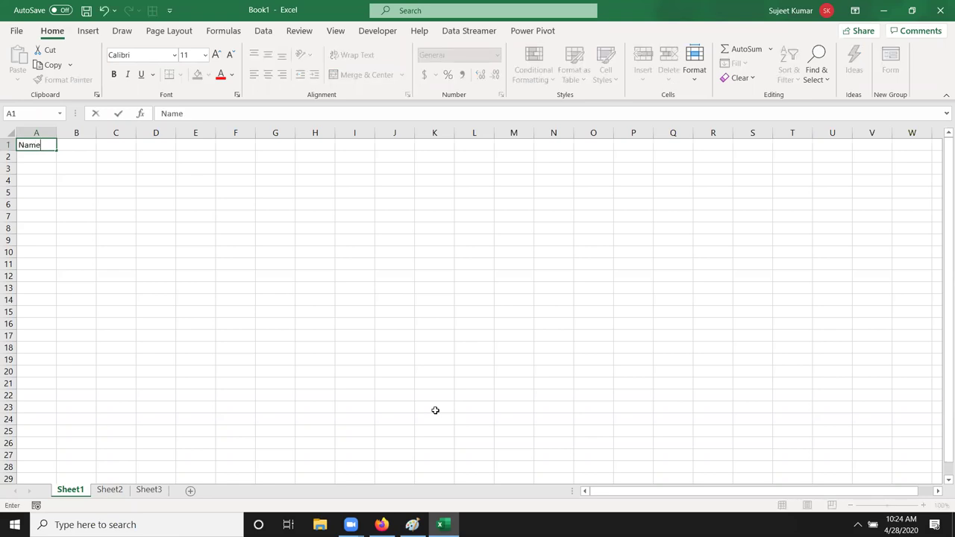
{"action": "key", "text": "Tab"}
{"action": "type", "text": "Age"}
{"action": "key", "text": "Escape"}
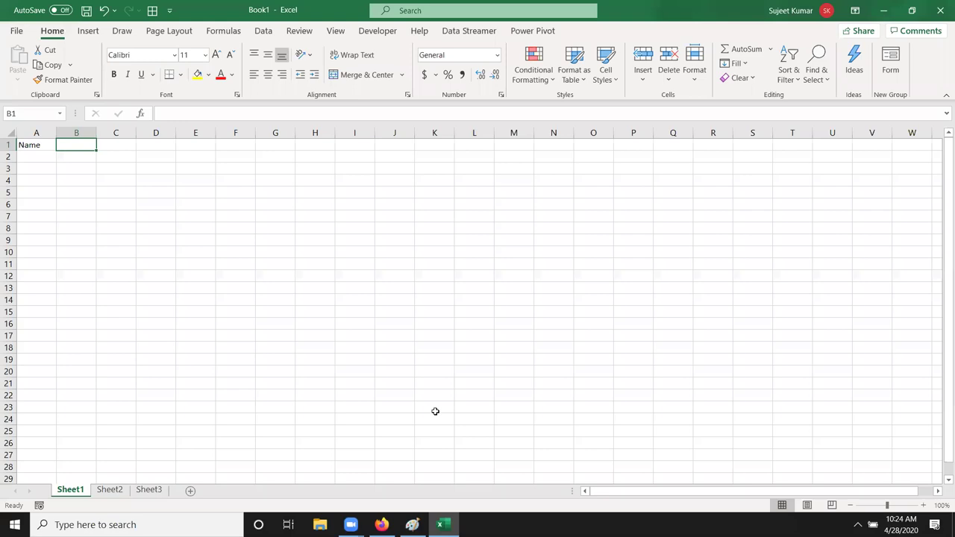
{"action": "type", "text": "City"}
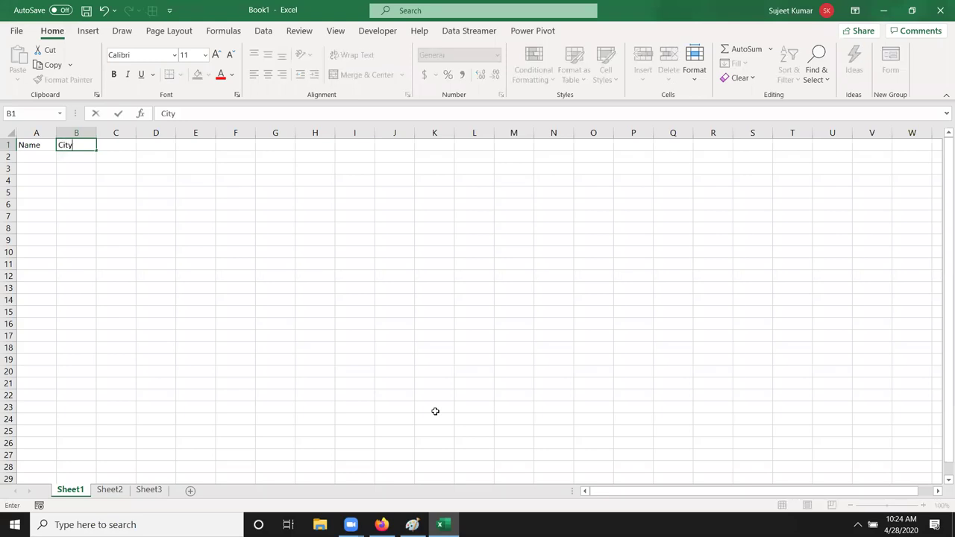
{"action": "key", "text": "Return"}
- Enter the first name in A2 and fill it down to A12
{"action": "type", "text": "Puja"}
{"action": "key", "text": "Return"}
{"action": "left_click", "coordinate": [27, 155]}
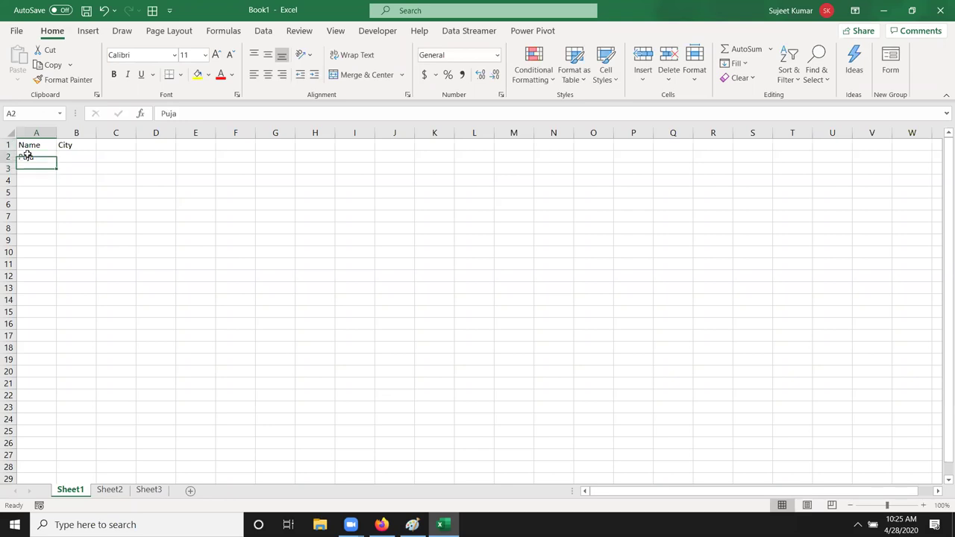
{"action": "left_click_drag", "start_coordinate": [53, 163], "coordinate": [37, 277]}
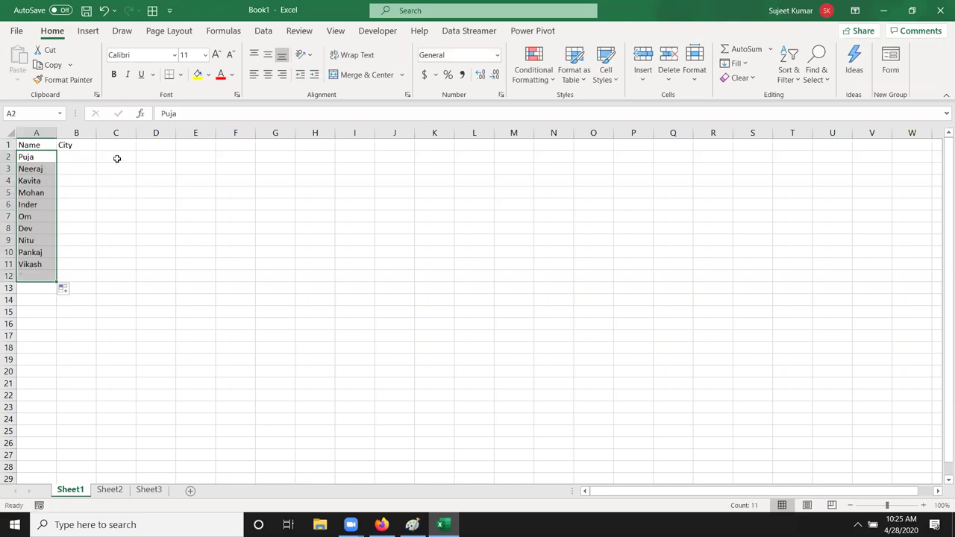
{"action": "left_click", "coordinate": [116, 156]}
{"action": "left_click", "coordinate": [112, 146]}
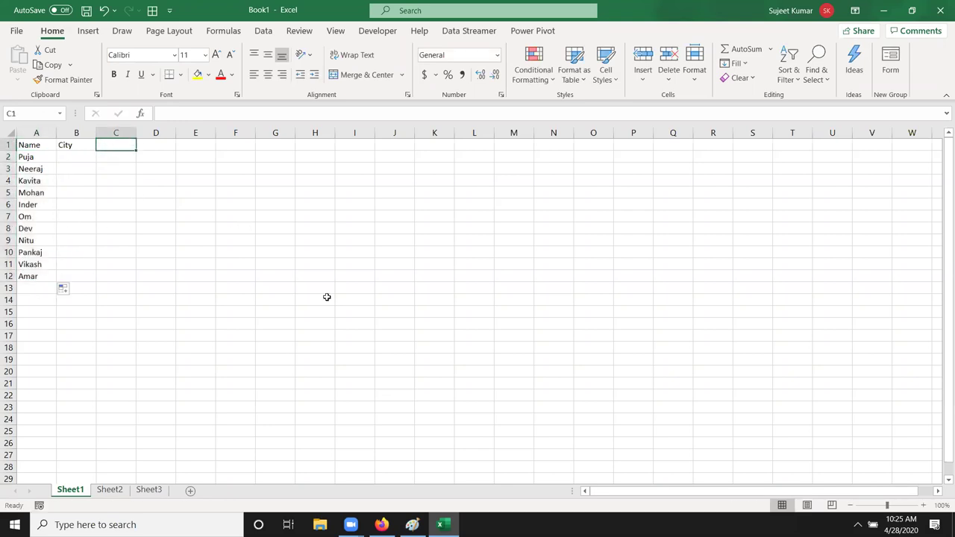
- Enter 4/1 in C1 and fill daily dates across row 1 through 10-May
{"action": "type", "text": "4/1"}
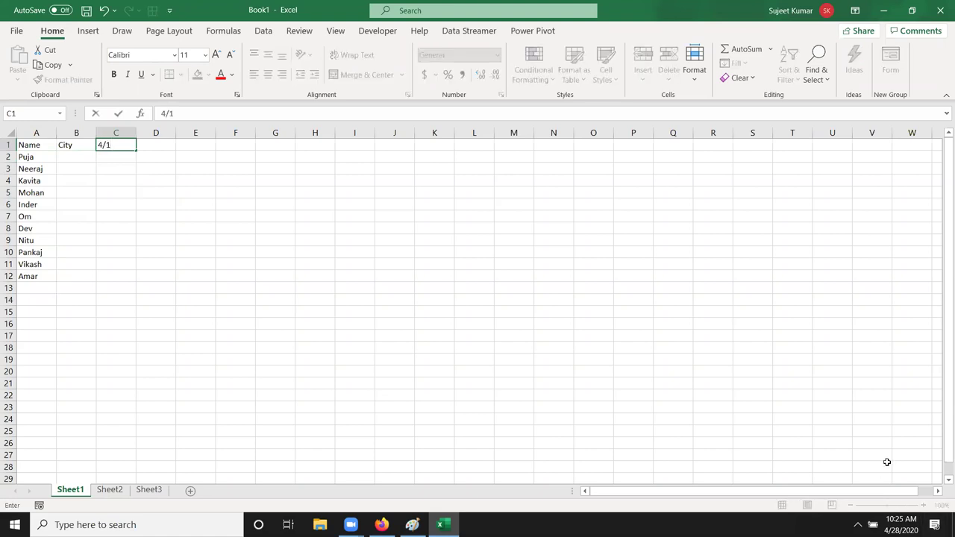
{"action": "key", "text": "Return"}
{"action": "key", "text": "Up"}
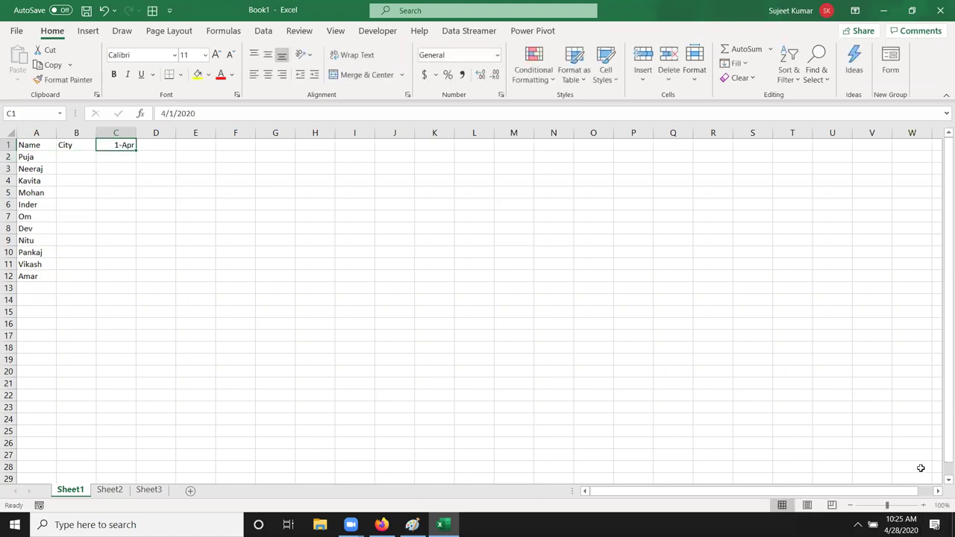
{"action": "left_click_drag", "start_coordinate": [138, 148], "coordinate": [943, 150]}
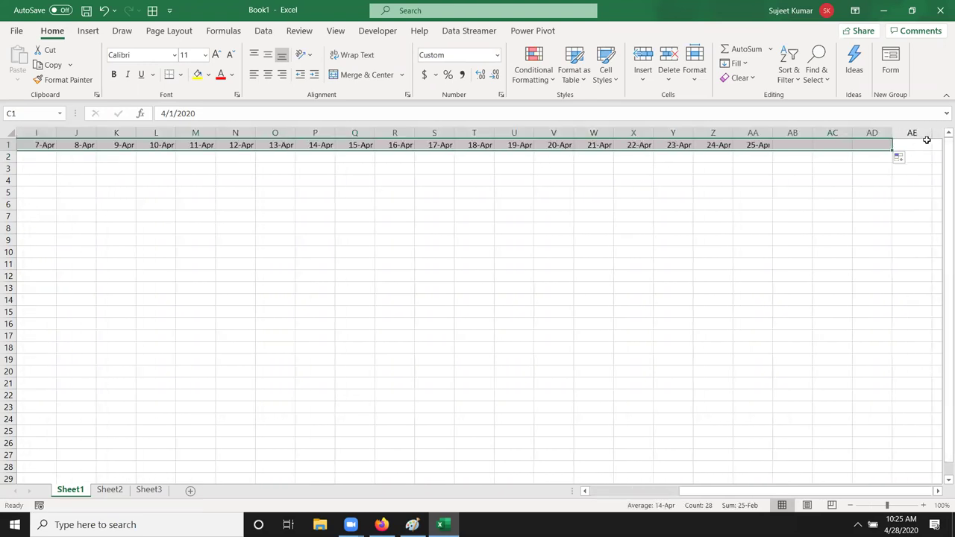
{"action": "left_click_drag", "start_coordinate": [943, 150], "coordinate": [873, 149]}
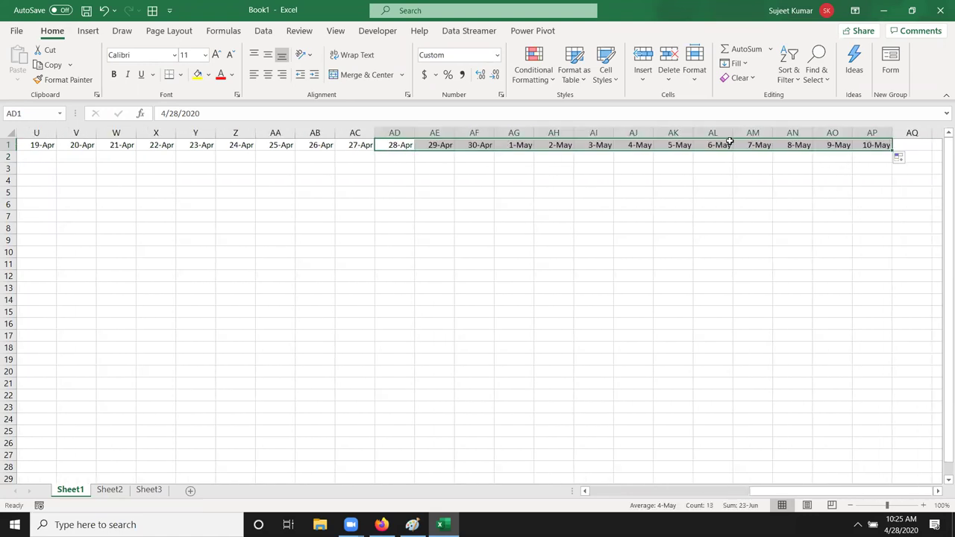
{"action": "left_click", "coordinate": [729, 143]}
{"action": "key", "text": "ctrl+Home"}
- Enter the first name in B2 and fill it down the City column to B12
{"action": "key", "text": "Down"}
{"action": "key", "text": "Right"}
{"action": "type", "text": "Puja"}
{"action": "key", "text": "Return"}
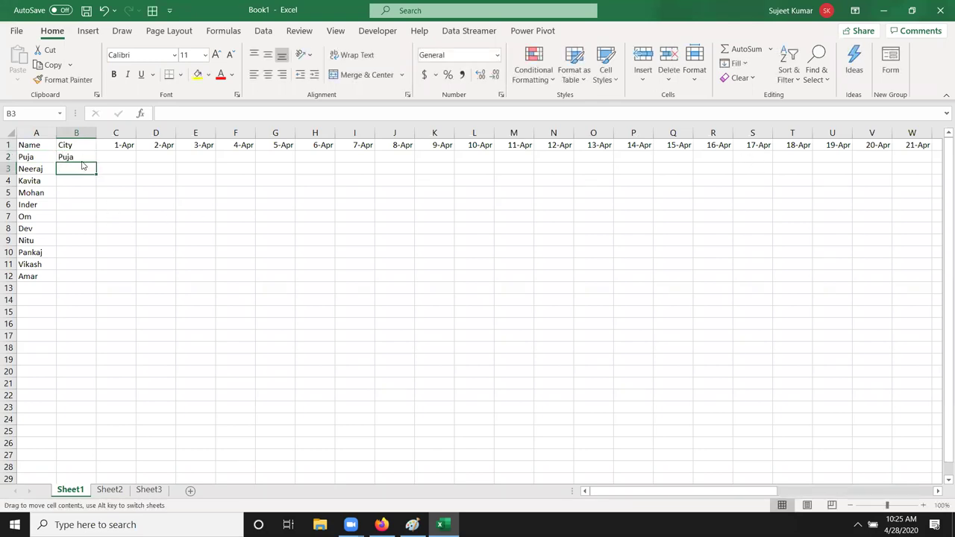
{"action": "left_click", "coordinate": [92, 157]}
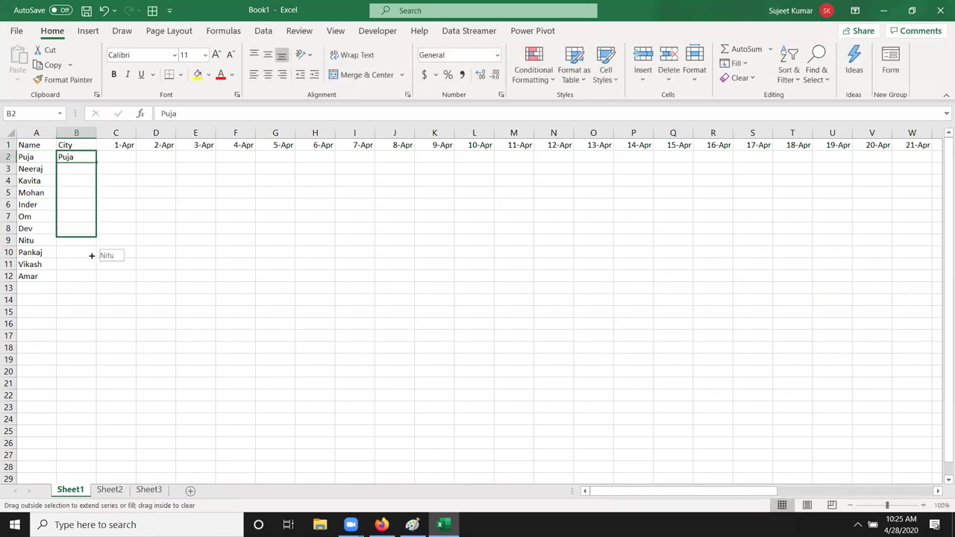
{"action": "left_click_drag", "start_coordinate": [95, 161], "coordinate": [95, 280]}
{"action": "left_click", "coordinate": [128, 160]}
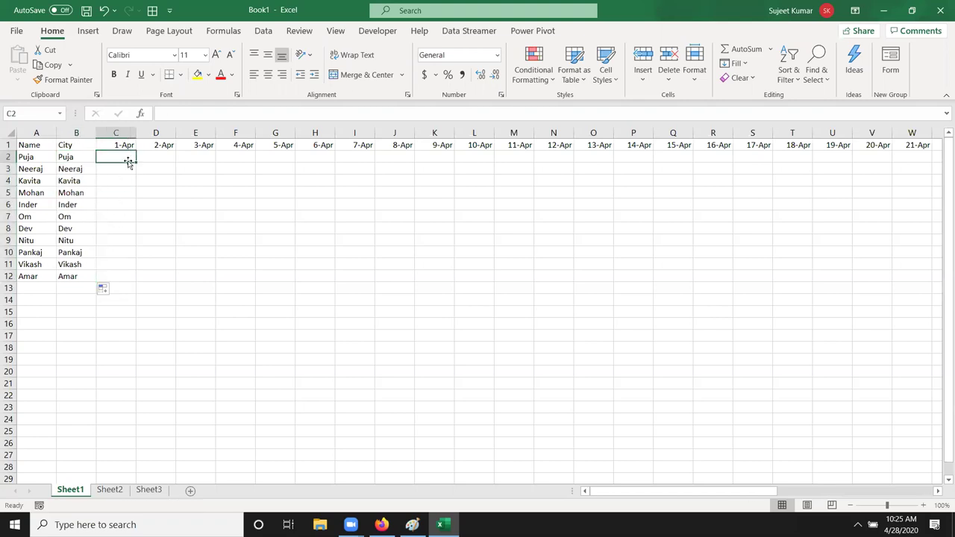
- Enter P in C2 and fill it across the whole grid to row 12, pasted as values
{"action": "type", "text": "P"}
{"action": "key", "text": "Return"}
{"action": "key", "text": "Up"}
{"action": "key", "text": "Up"}
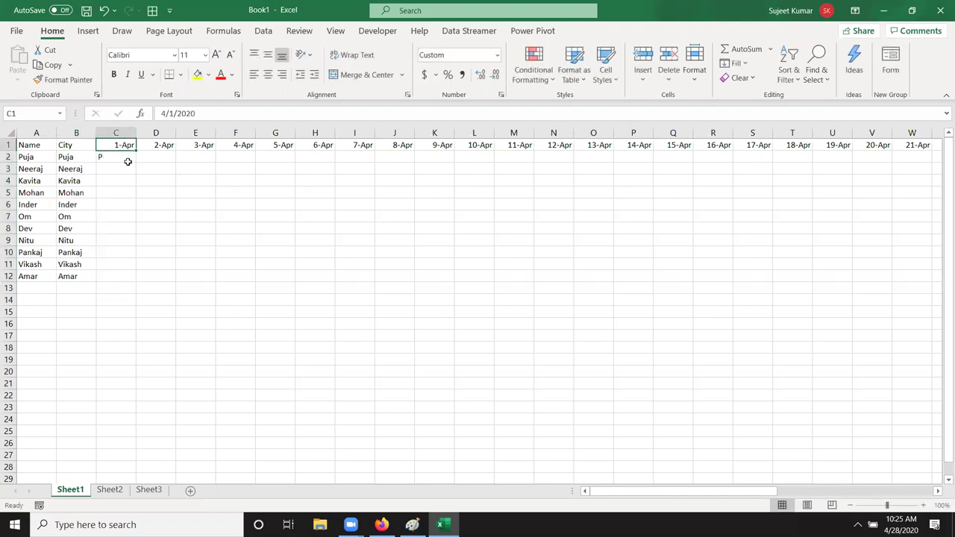
{"action": "key", "text": "ctrl+Right"}
{"action": "key", "text": "Down"}
{"action": "key", "text": "ctrl+shift+Left"}
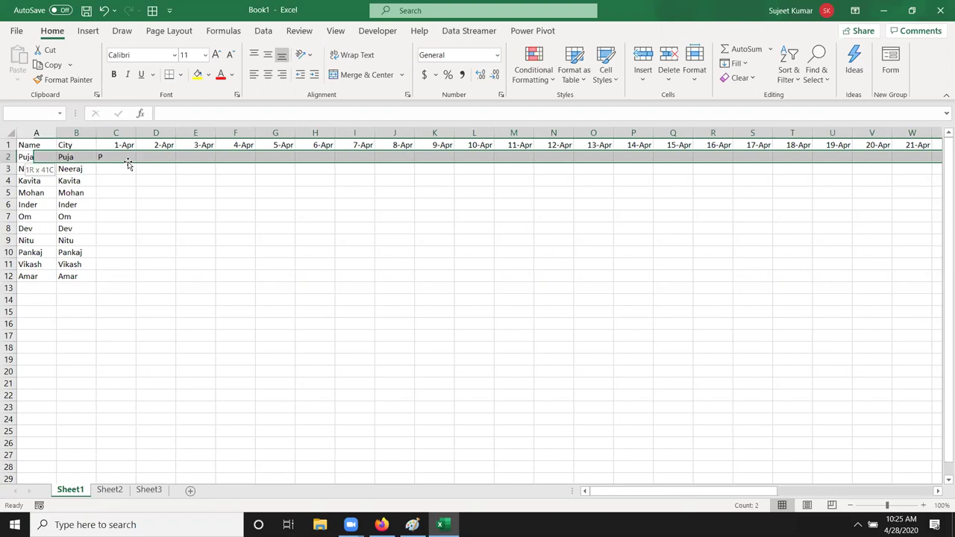
{"action": "key", "text": "shift+Right"}
{"action": "key", "text": "shift+Left"}
{"action": "key", "text": "shift+Down"}
{"action": "key", "text": "shift+Down"}
{"action": "key", "text": "shift+Down"}
{"action": "key", "text": "shift+Down"}
{"action": "key", "text": "shift+Down"}
{"action": "key", "text": "shift+Down"}
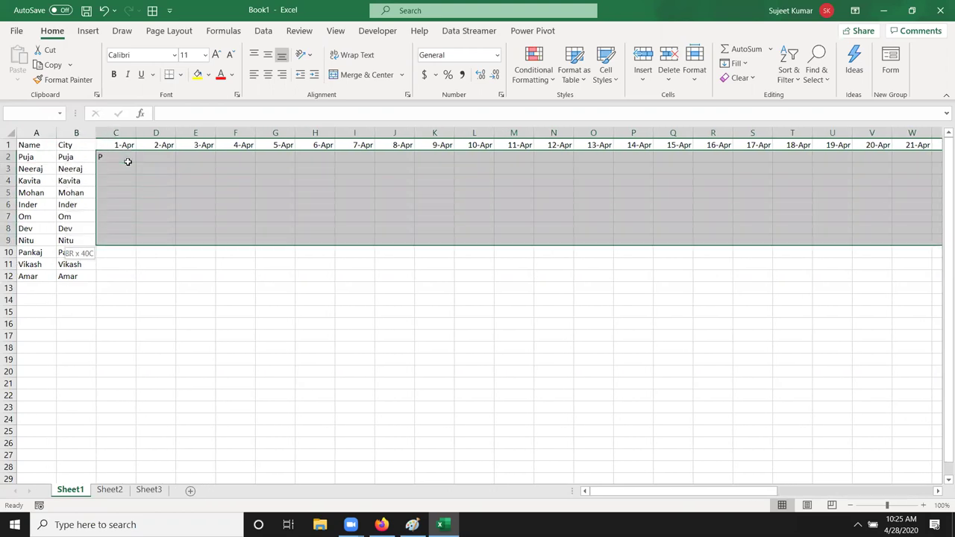
{"action": "key", "text": "shift+Down"}
{"action": "key", "text": "shift+Down"}
{"action": "key", "text": "shift+Down"}
{"action": "key", "text": "ctrl+r"}
{"action": "key", "text": "ctrl+d"}
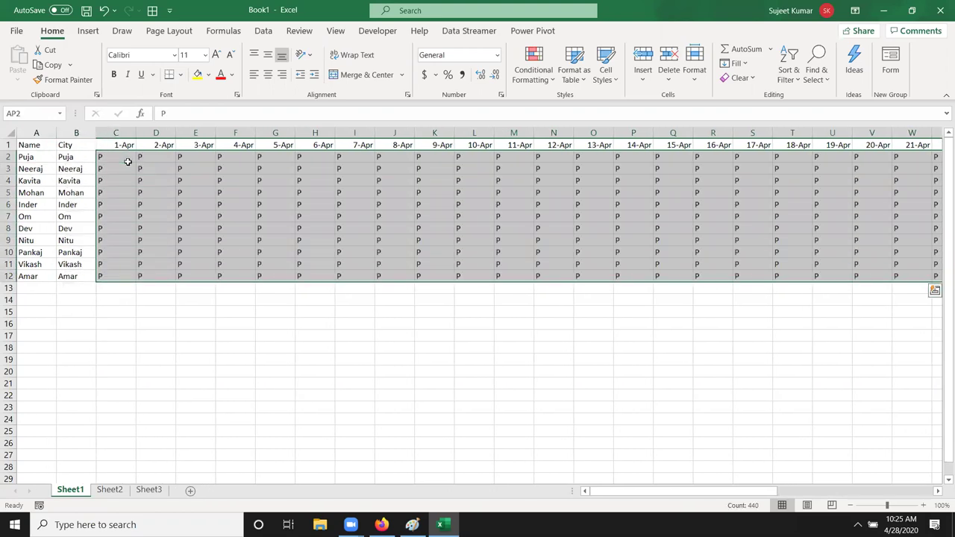
{"action": "key", "text": "ctrl+c"}
{"action": "left_click", "coordinate": [17, 79]}
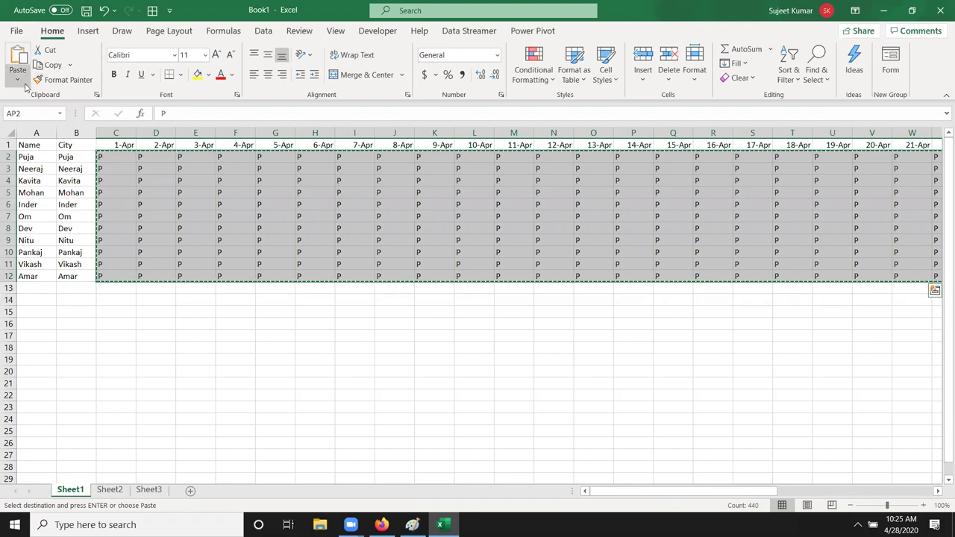
{"action": "left_click", "coordinate": [15, 175]}
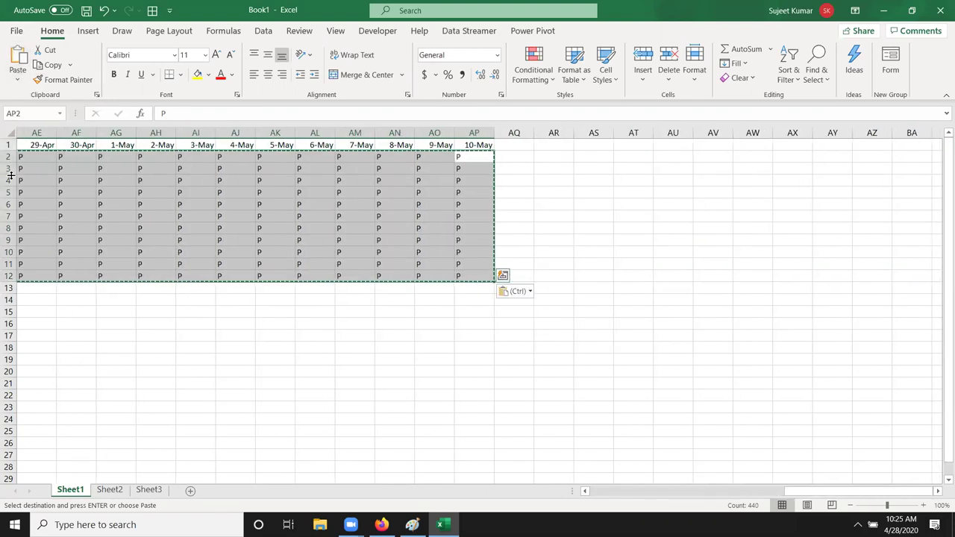
{"action": "key", "text": "Escape"}
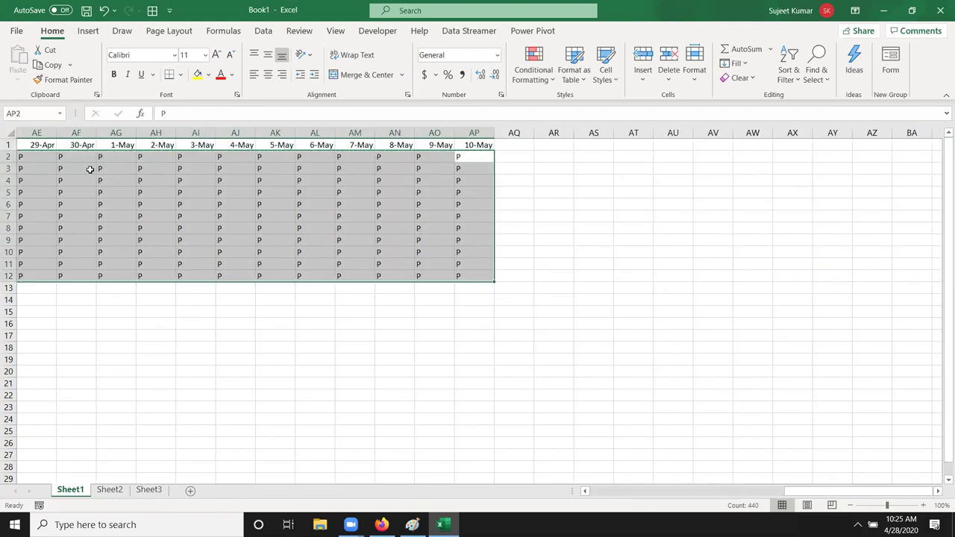
- Clear the P marks under the dates from 28-Apr to 10-May
{"action": "left_click", "coordinate": [180, 167]}
{"action": "key", "text": "Left"}
{"action": "key", "text": "Left"}
{"action": "key", "text": "Left"}
{"action": "key", "text": "Left"}
{"action": "key", "text": "Left"}
{"action": "key", "text": "Left"}
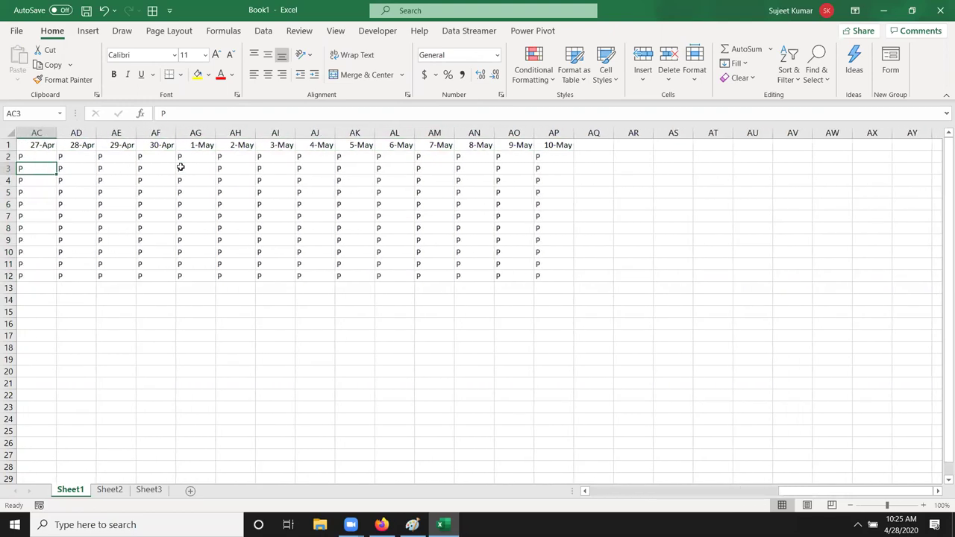
{"action": "key", "text": "Right"}
{"action": "key", "text": "Up"}
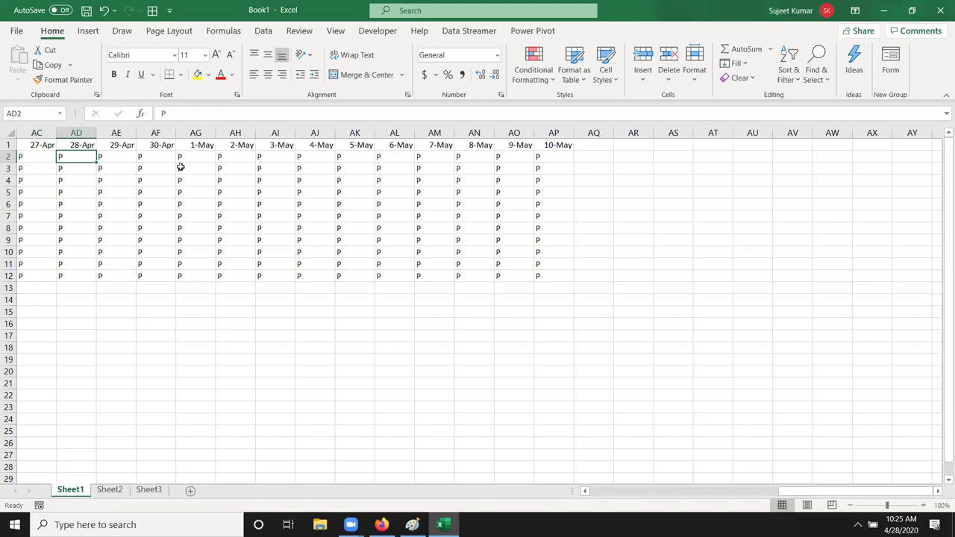
{"action": "key", "text": "ctrl+shift+Right"}
{"action": "key", "text": "ctrl+shift+Down"}
{"action": "key", "text": "Delete"}
- Select the attendance marks from C2 through the 27-Apr column down to row 12
{"action": "key", "text": "Up"}
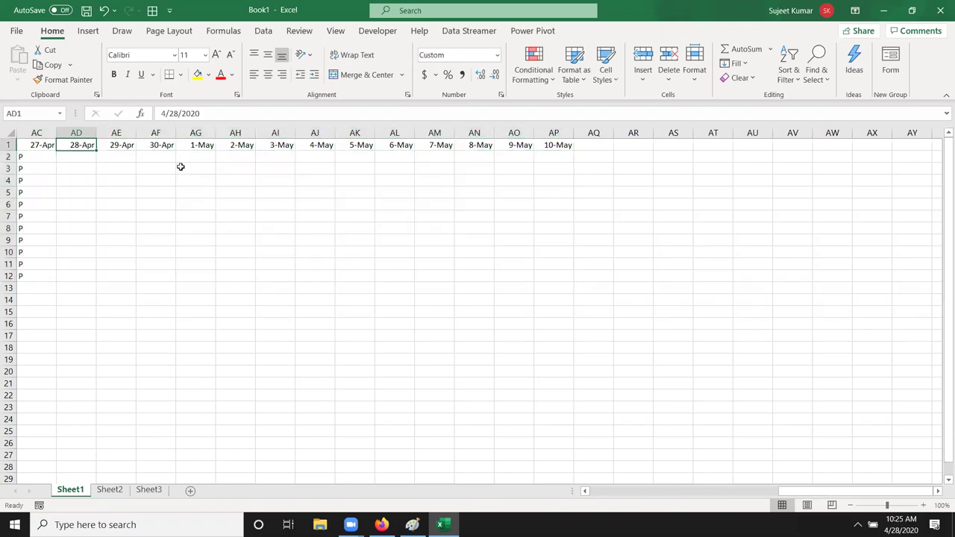
{"action": "key", "text": "ctrl+Home"}
{"action": "key", "text": "Right"}
{"action": "key", "text": "Down"}
{"action": "key", "text": "Right"}
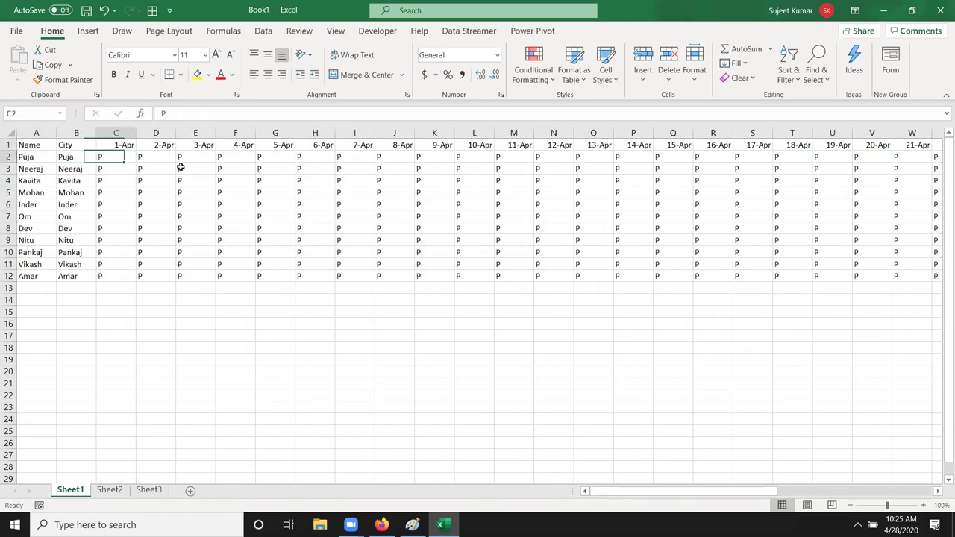
{"action": "key", "text": "ctrl+shift+Right"}
{"action": "key", "text": "shift+Down"}
{"action": "key", "text": "shift+Down"}
{"action": "key", "text": "shift+Down"}
{"action": "key", "text": "shift+Down"}
{"action": "key", "text": "shift+Down"}
{"action": "key", "text": "shift+Down"}
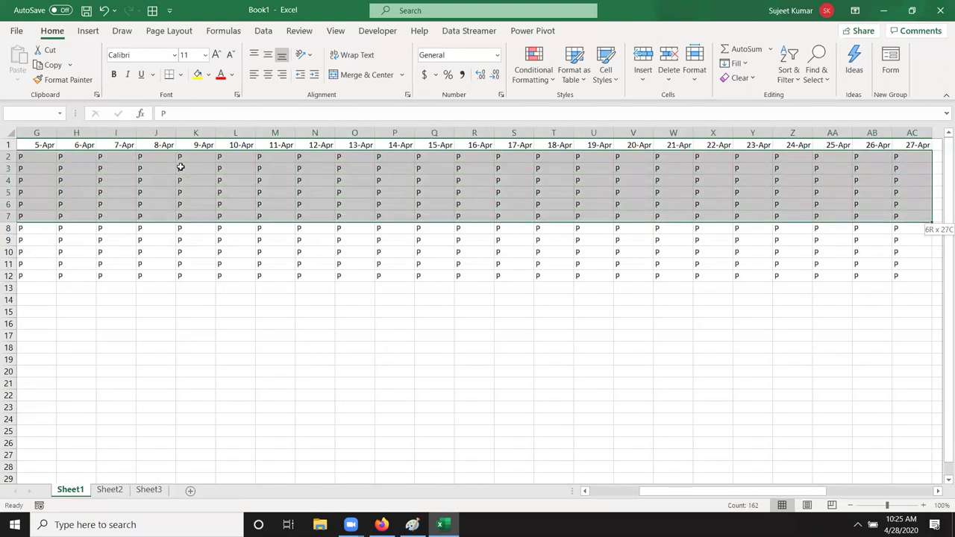
{"action": "key", "text": "shift+Down"}
{"action": "key", "text": "shift+Down"}
{"action": "key", "text": "shift+Down"}
{"action": "key", "text": "shift+Down"}
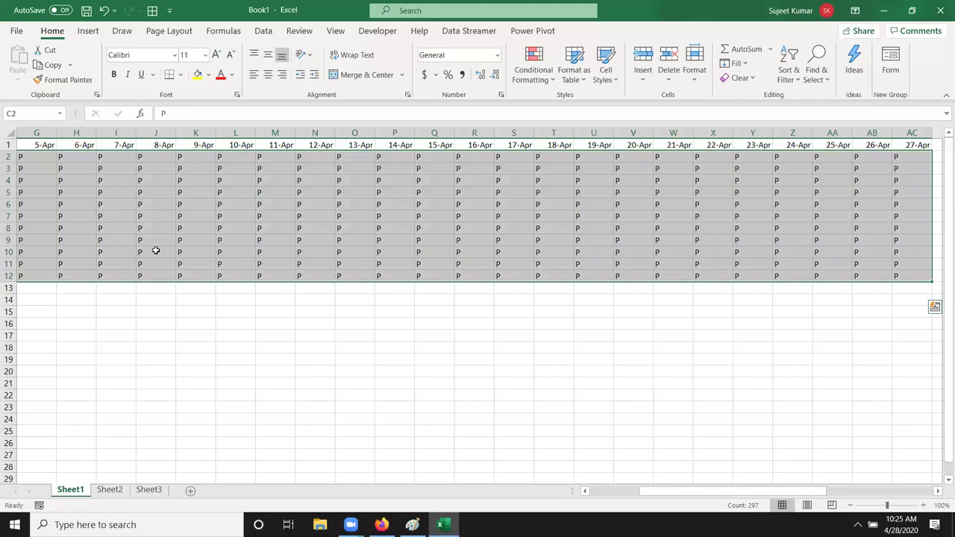
- Apply the Wingdings 2 font to the selected marks so each P shows as a tick
{"action": "left_click", "coordinate": [173, 55]}
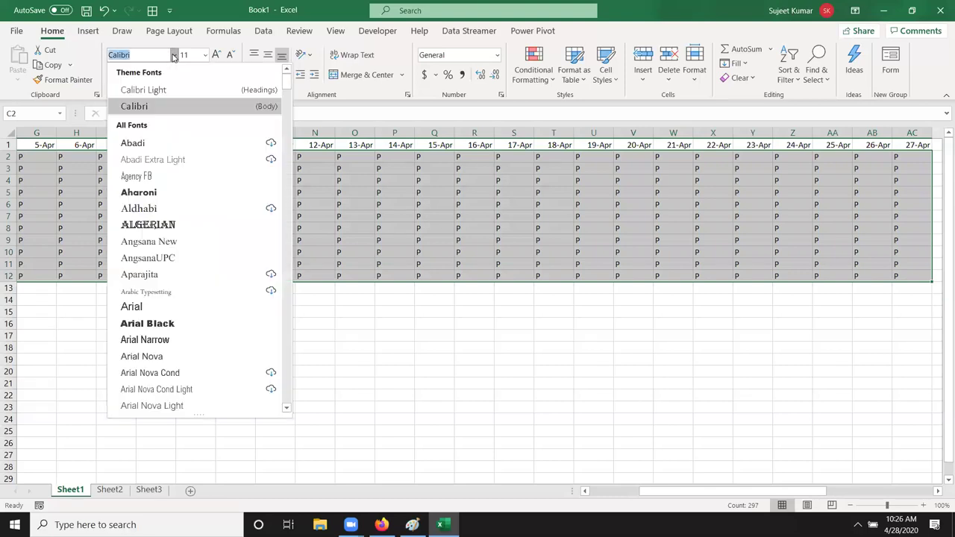
{"action": "scroll", "coordinate": [213, 306], "scroll_direction": "down", "scroll_amount": 2}
{"action": "scroll", "coordinate": [231, 276], "scroll_direction": "down", "scroll_amount": 4}
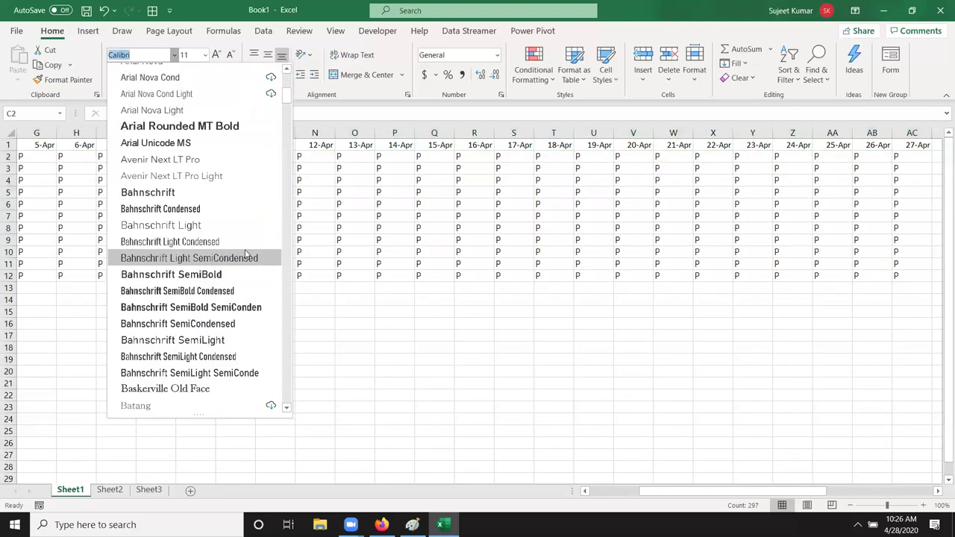
{"action": "scroll", "coordinate": [247, 254], "scroll_direction": "down", "scroll_amount": 4}
{"action": "left_click_drag", "start_coordinate": [286, 105], "coordinate": [291, 391]}
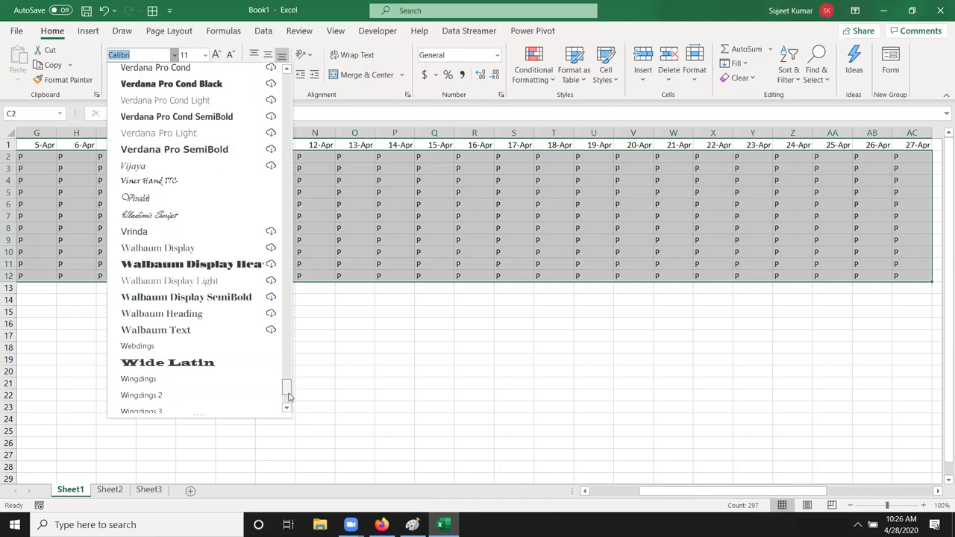
{"action": "left_click_drag", "start_coordinate": [290, 391], "coordinate": [290, 400]}
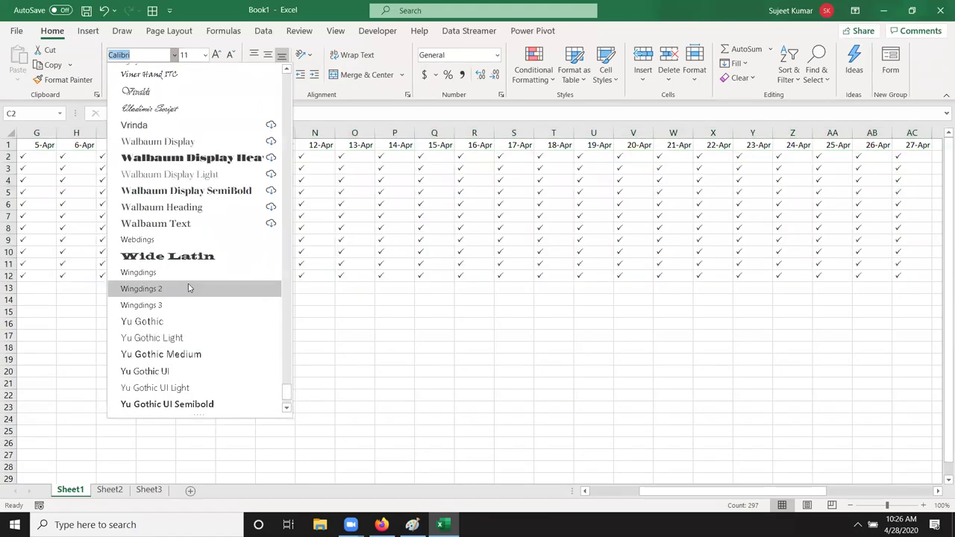
{"action": "left_click", "coordinate": [190, 290]}
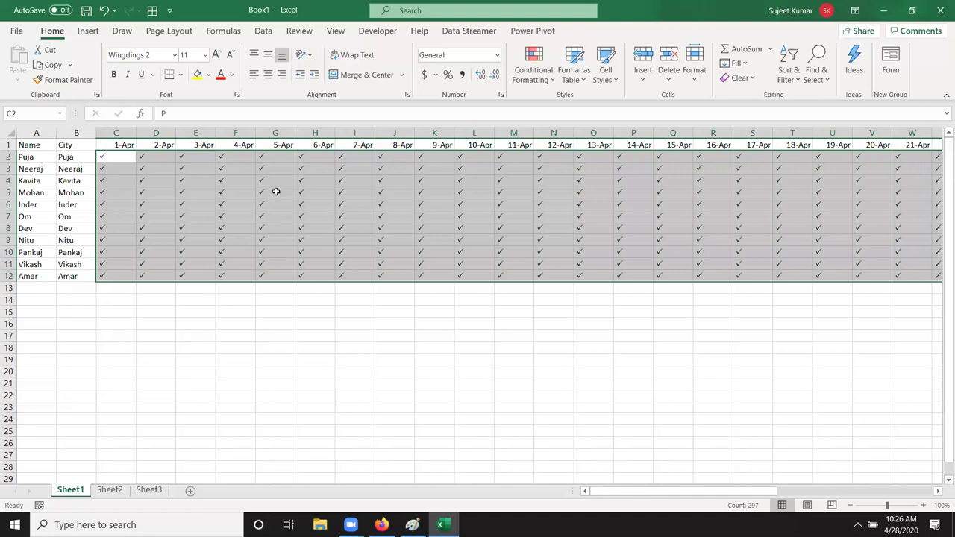
- Enter X in cell G4 under 5-Apr to mark the third person absent
{"action": "left_click", "coordinate": [272, 190]}
{"action": "key", "text": "Up"}
{"action": "key", "text": "Up"}
{"action": "key", "text": "Up"}
{"action": "key", "text": "Down"}
{"action": "key", "text": "Down"}
{"action": "type", "text": "X"}
{"action": "key", "text": "Return"}
{"action": "key", "text": "Up"}
{"action": "key", "text": "Down"}
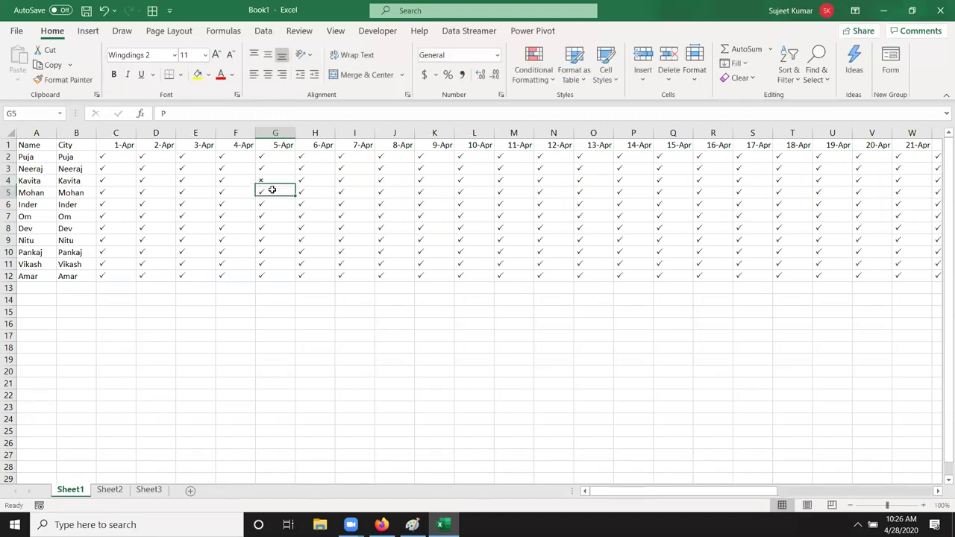
{"action": "key", "text": "Up"}
{"action": "key", "text": "Up"}
{"action": "key", "text": "Up"}
{"action": "key", "text": "Home"}
{"action": "key", "text": "Up"}
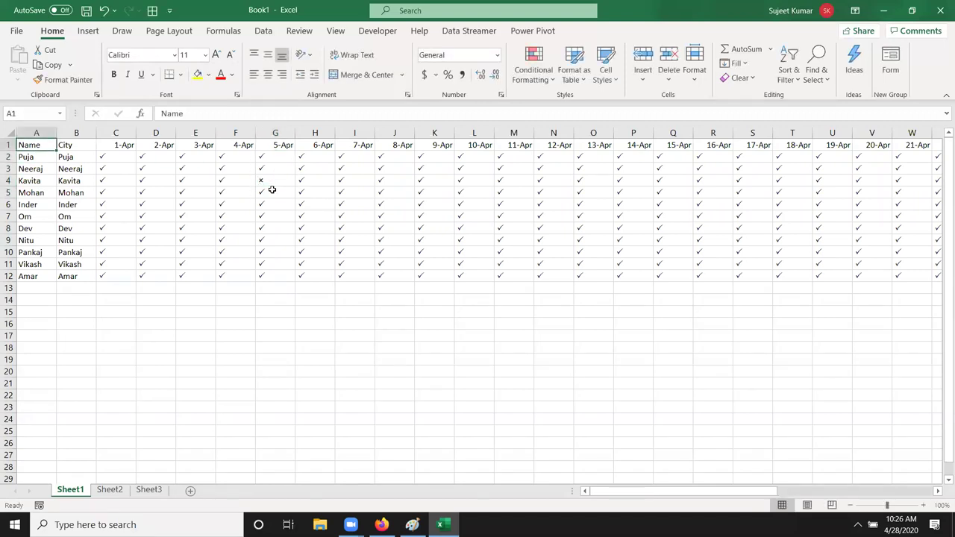
- Select A1:AP12 and apply All Borders to every cell
{"action": "key", "text": "ctrl+shift+Right"}
{"action": "key", "text": "shift+Down"}
{"action": "key", "text": "shift+Down"}
{"action": "key", "text": "shift+Down"}
{"action": "key", "text": "shift+Down"}
{"action": "key", "text": "shift+Down"}
{"action": "key", "text": "shift+Down"}
{"action": "key", "text": "shift+Down"}
{"action": "key", "text": "shift+Down"}
{"action": "key", "text": "shift+Down"}
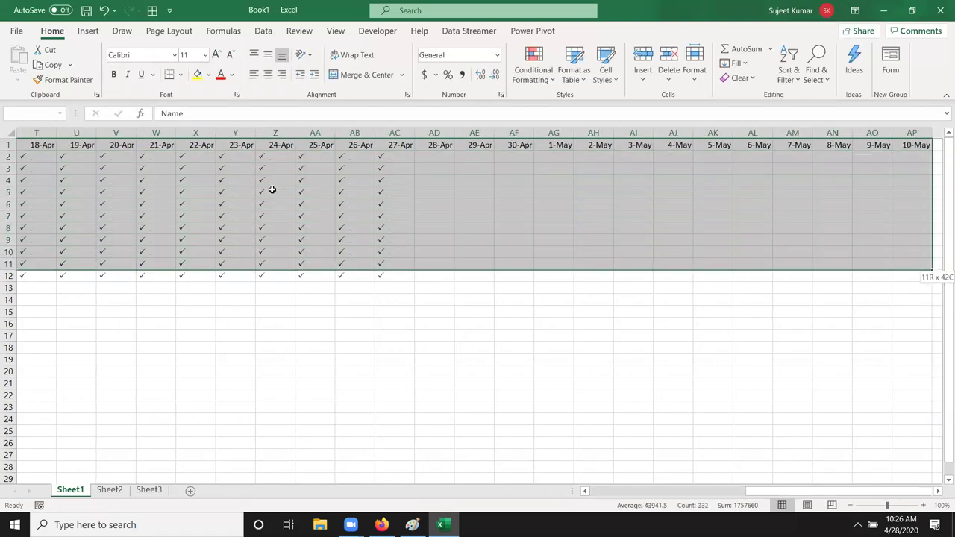
{"action": "key", "text": "shift+Down"}
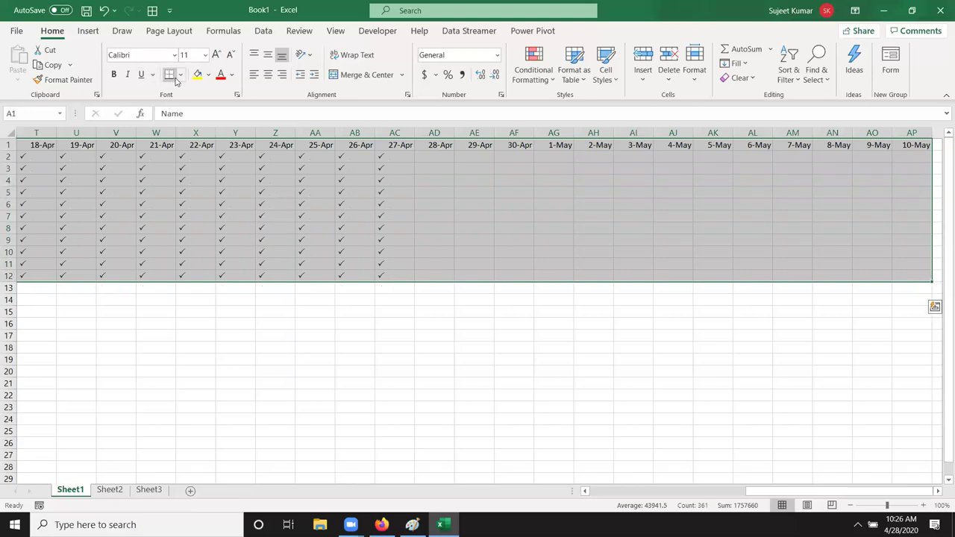
{"action": "left_click", "coordinate": [180, 75]}
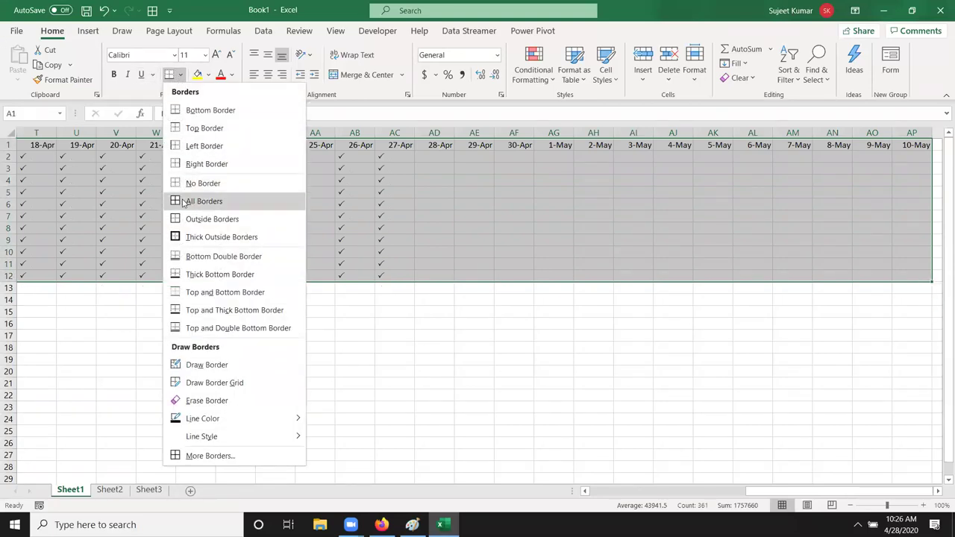
{"action": "left_click", "coordinate": [201, 201]}
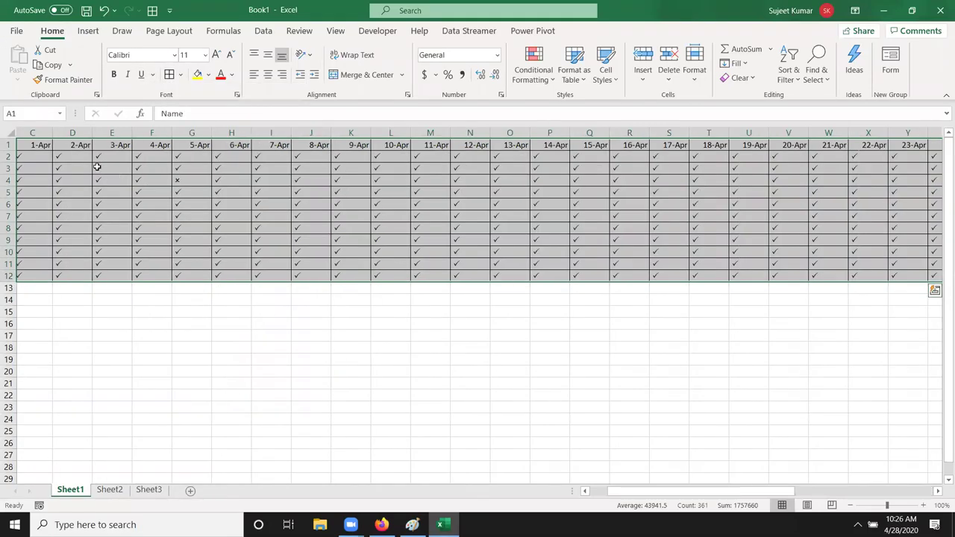
- AutoFit all column widths across the whole worksheet
{"action": "left_click", "coordinate": [10, 132]}
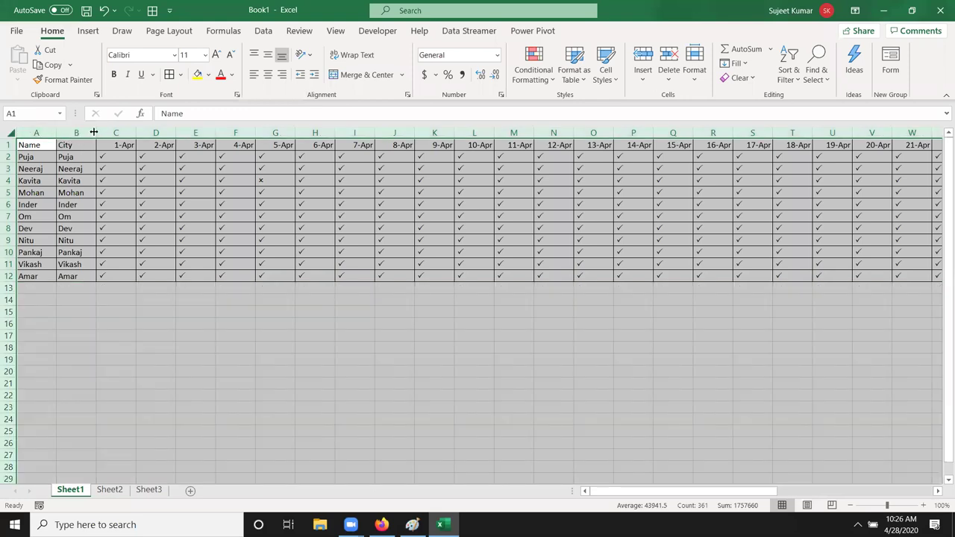
{"action": "double_click", "coordinate": [96, 132]}
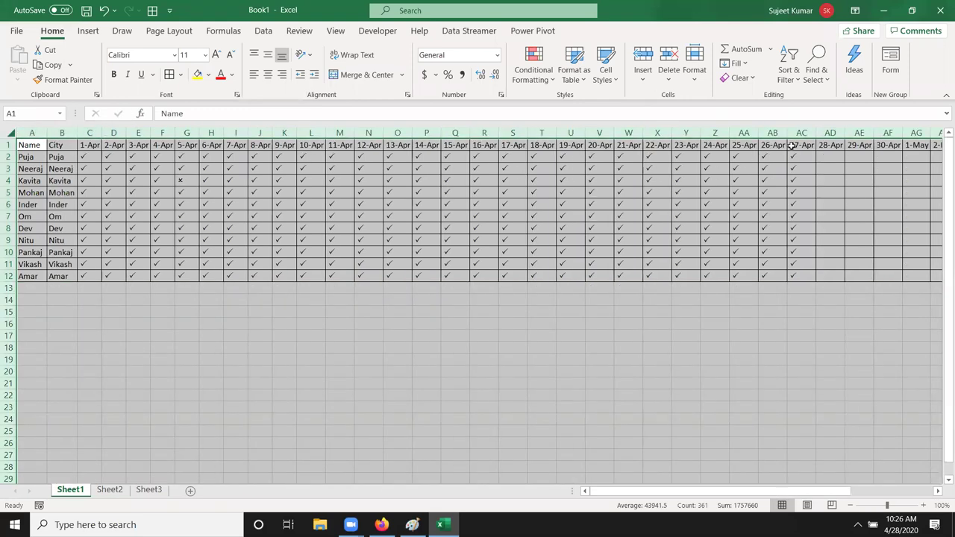
{"action": "left_click", "coordinate": [820, 156]}
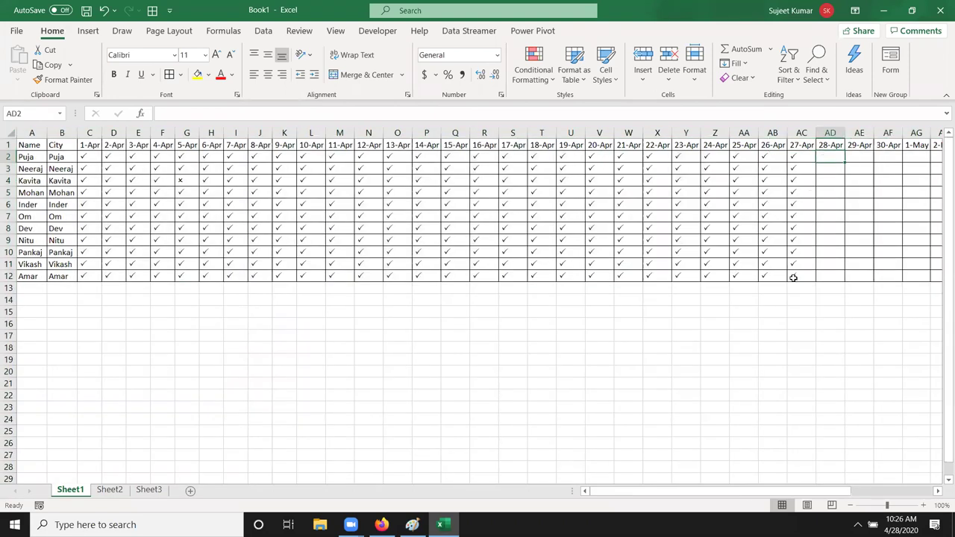
{"action": "mouse_move", "coordinate": [800, 493]}
{"action": "left_mouse_down"}
{"action": "mouse_move", "coordinate": [902, 508]}
{"action": "mouse_move", "coordinate": [738, 483]}
{"action": "left_mouse_up"}
- Open Sheet1's code and insert the Worksheet_SelectionChange procedure for the Worksheet object
{"action": "right_click", "coordinate": [70, 492]}
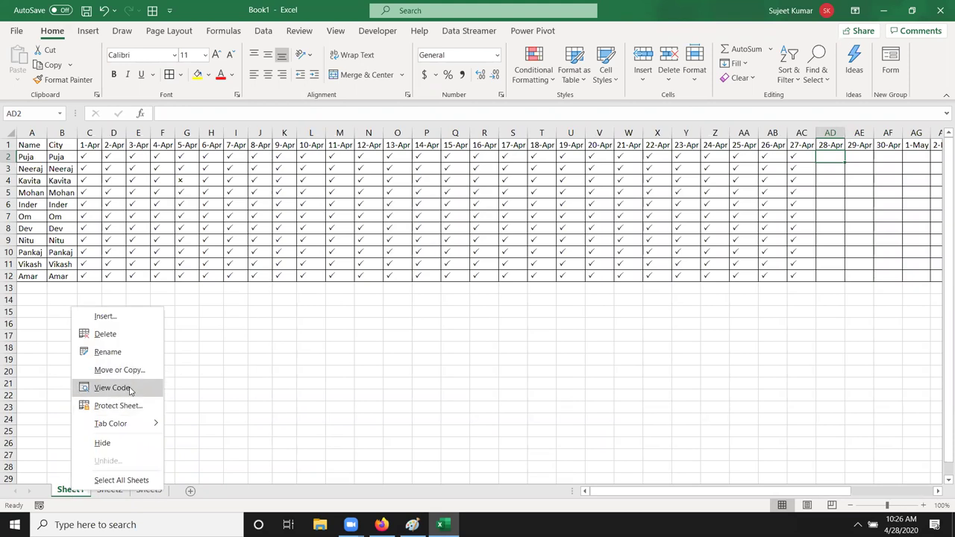
{"action": "left_click", "coordinate": [113, 388]}
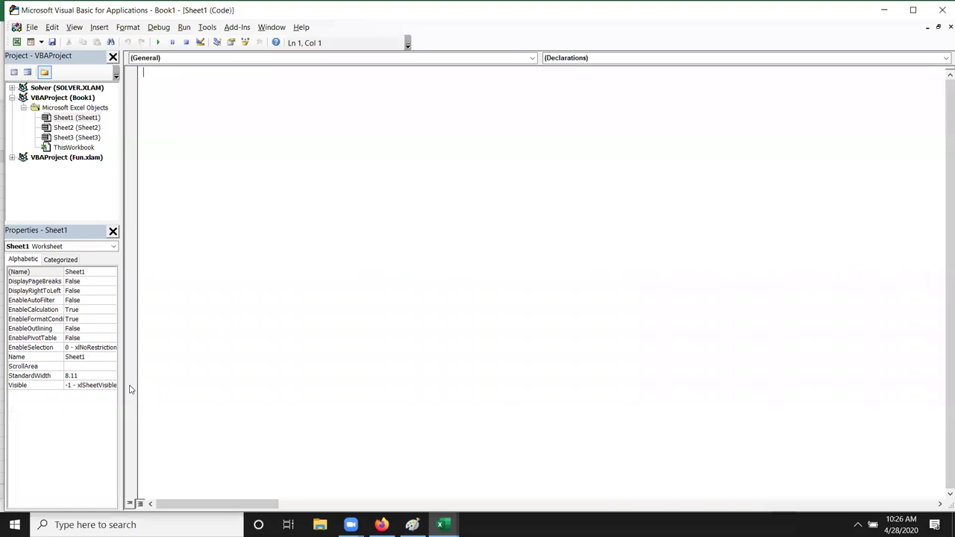
{"action": "left_click", "coordinate": [350, 58]}
{"action": "left_click", "coordinate": [301, 77]}
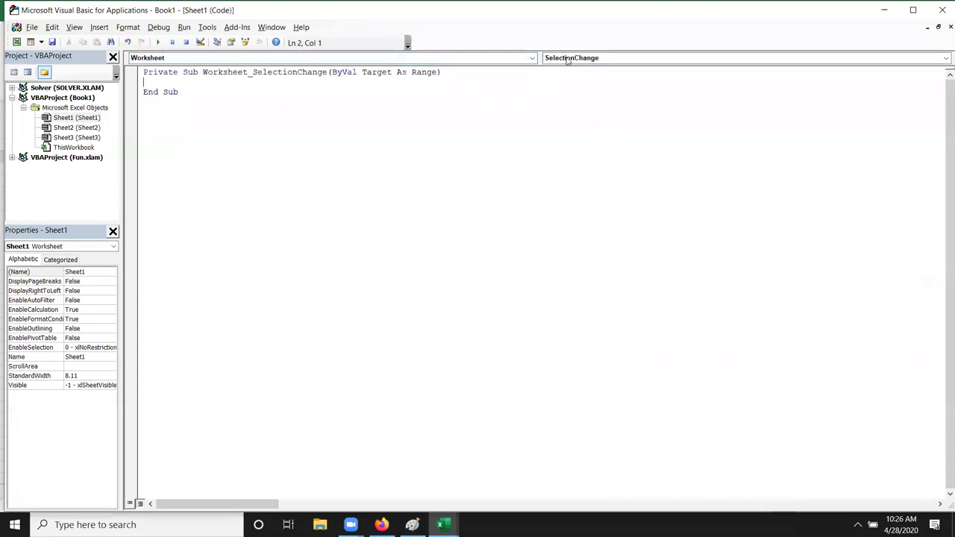
{"action": "left_click", "coordinate": [566, 60]}
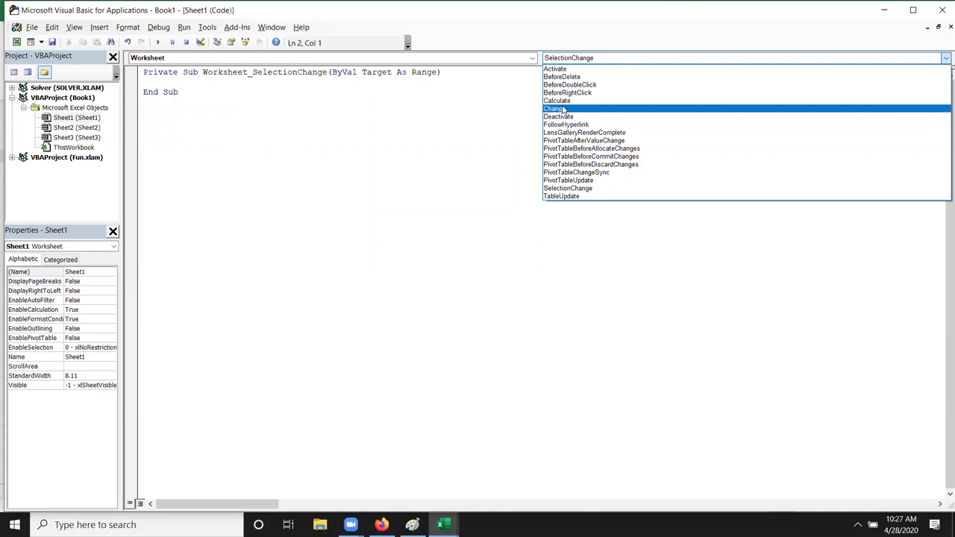
{"action": "left_click", "coordinate": [567, 108]}
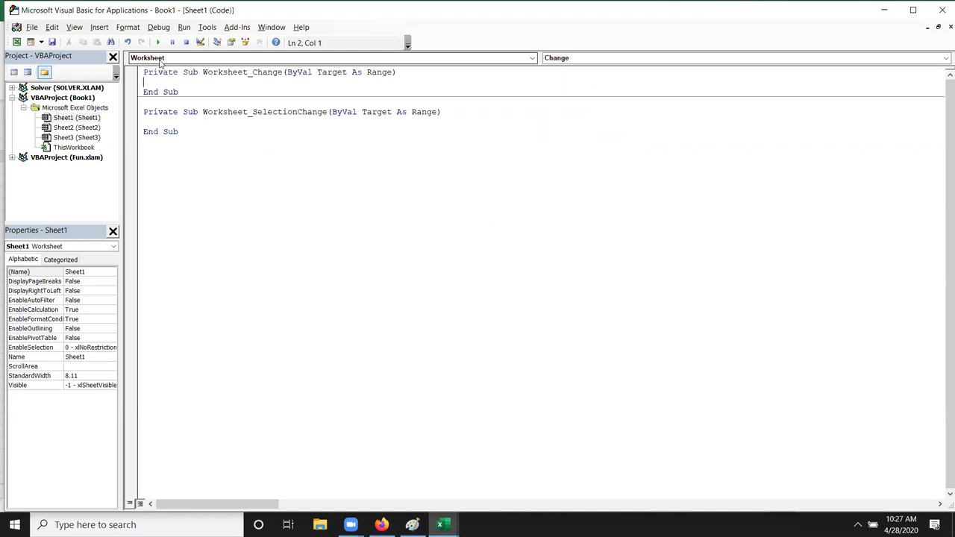
- Delete the stray Worksheet_Change procedure and add a blank line inside SelectionChange
{"action": "key", "text": "alt+F11"}
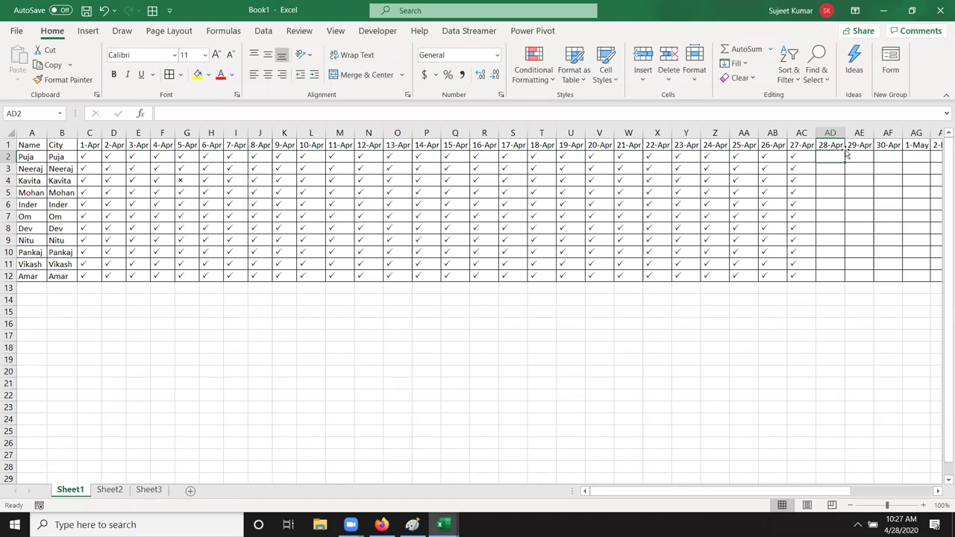
{"action": "left_click_drag", "start_coordinate": [831, 157], "coordinate": [832, 276]}
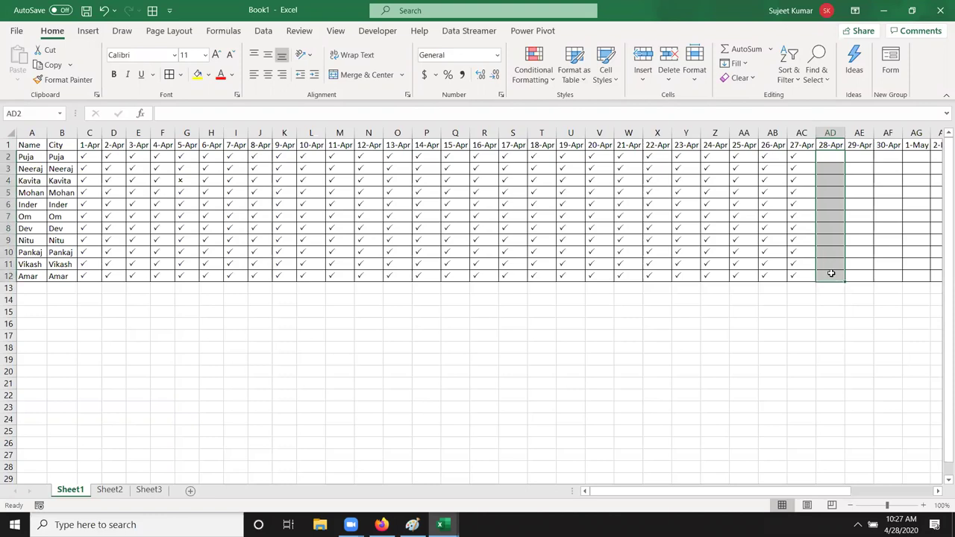
{"action": "key", "text": "alt+F11"}
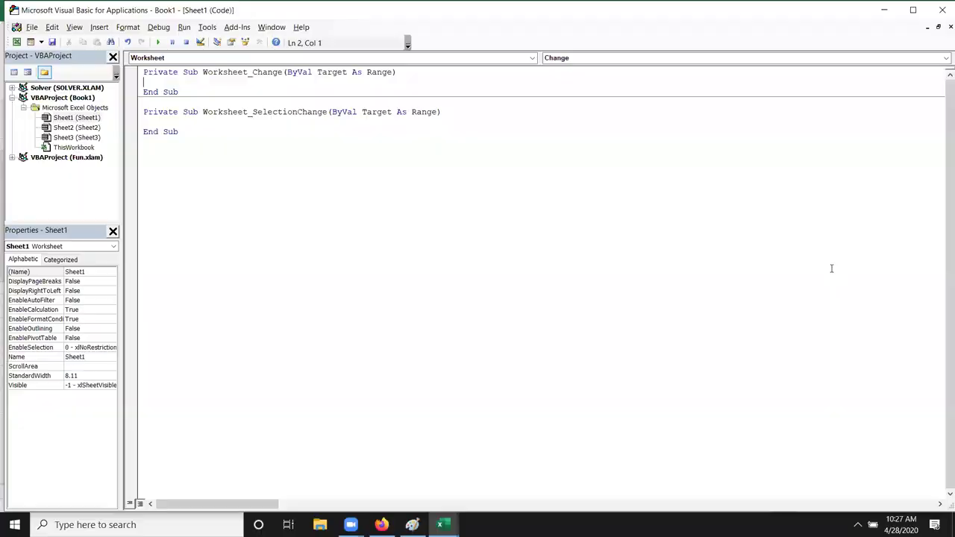
{"action": "left_click_drag", "start_coordinate": [277, 91], "coordinate": [139, 59]}
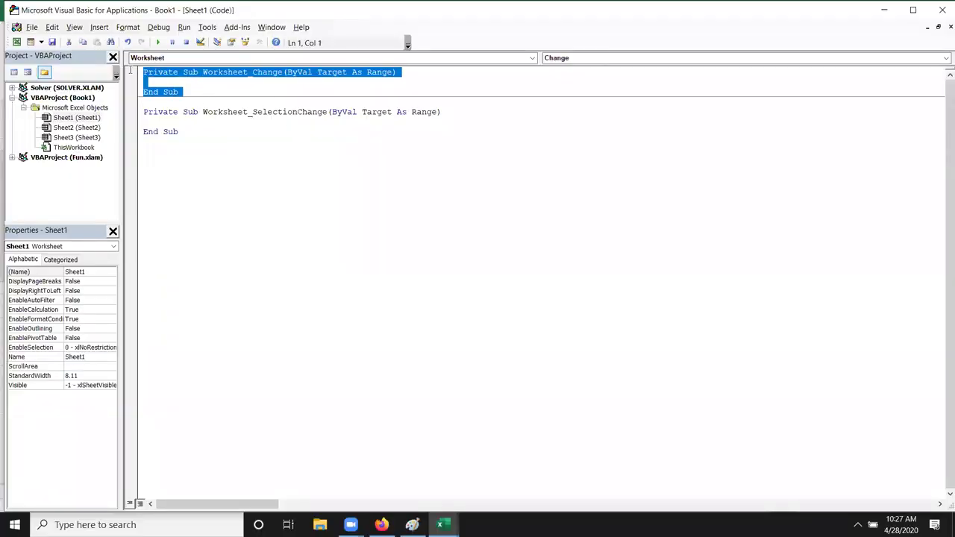
{"action": "key", "text": "Delete"}
{"action": "left_click", "coordinate": [149, 92]}
{"action": "key", "text": "Return"}
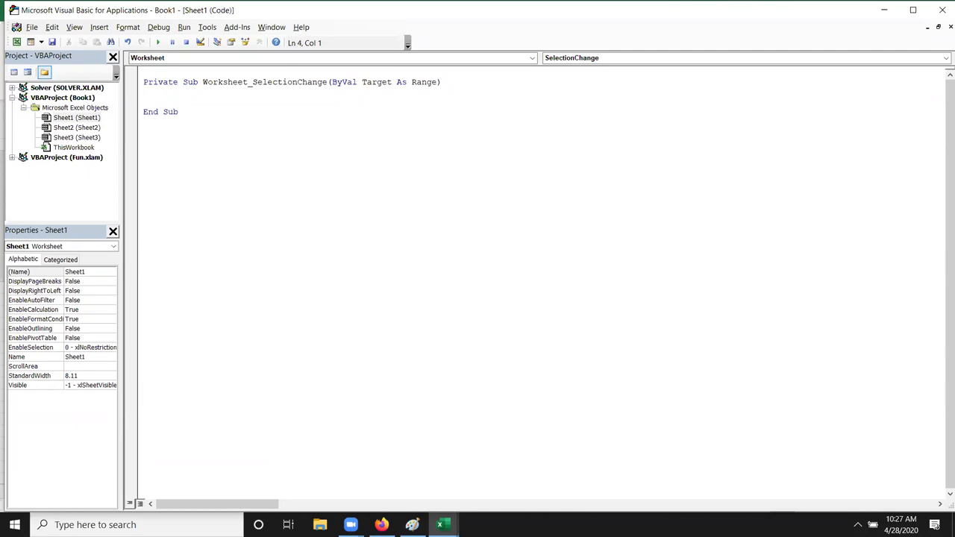
{"action": "key", "text": "alt+F11"}
{"action": "left_click", "coordinate": [619, 283]}
{"action": "left_click", "coordinate": [830, 158]}
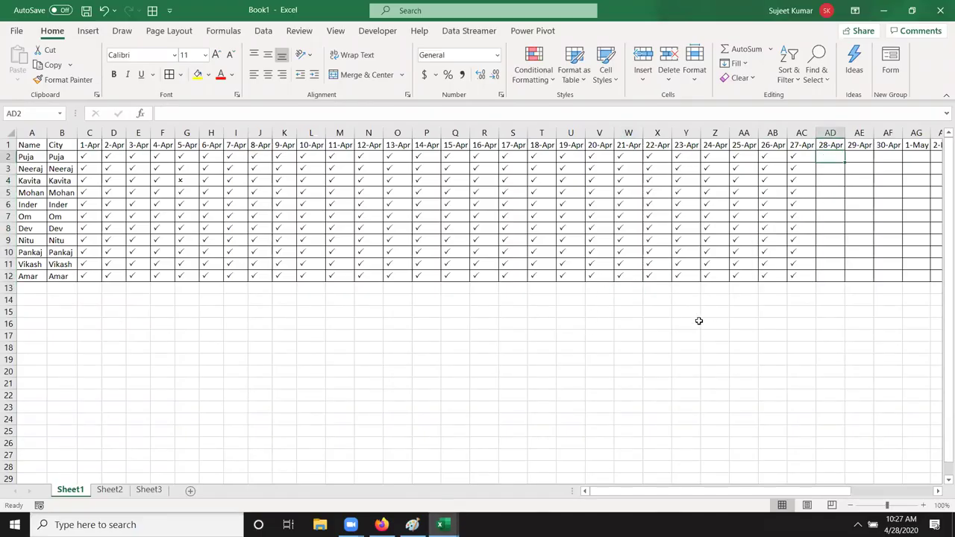
- Select column AD and its first attendance cell AD2 under 28-Apr
{"action": "left_click", "coordinate": [781, 311]}
{"action": "left_click", "coordinate": [823, 159]}
{"action": "left_click", "coordinate": [831, 133]}
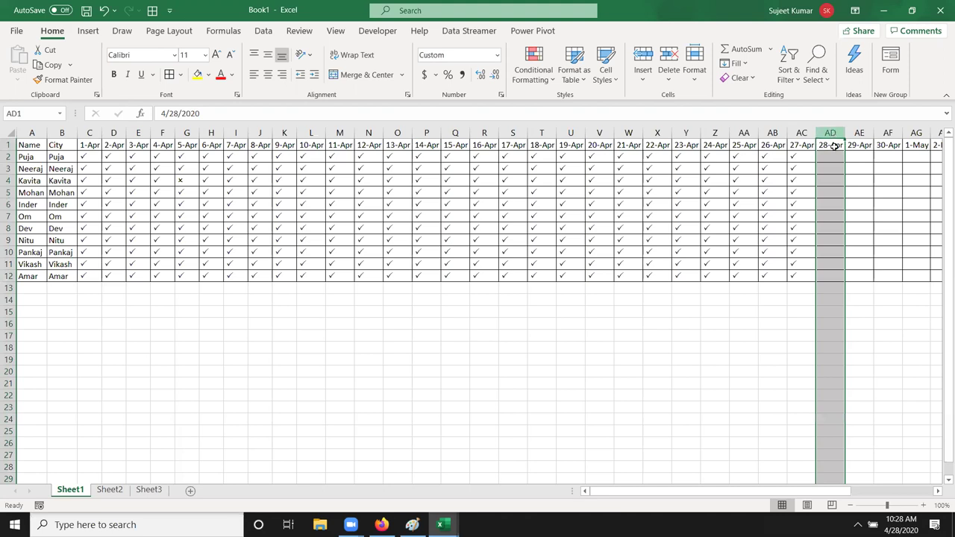
{"action": "left_click", "coordinate": [833, 153]}
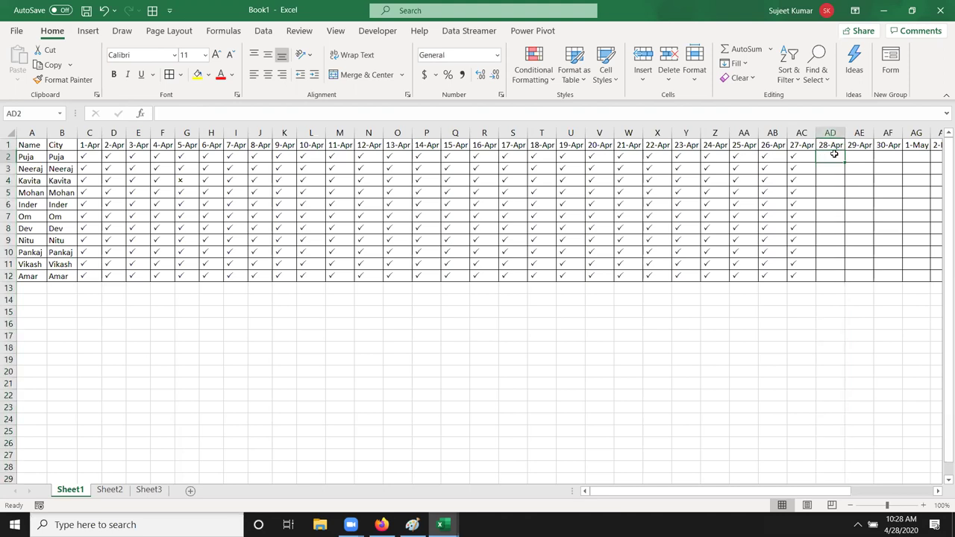
- Declare Dim r As Range inside the SelectionChange procedure
{"action": "key", "text": "alt+F11"}
{"action": "key", "text": "Return"}
{"action": "key", "text": "Up"}
{"action": "type", "text": "dim r as era"}
{"action": "key", "text": "BackSpace"}
{"action": "key", "text": "BackSpace"}
{"action": "key", "text": "BackSpace"}
{"action": "type", "text": "ra"}
{"action": "key", "text": "Return"}
{"action": "key", "text": "Return"}
{"action": "key", "text": "Return"}
- Add Set r = Cells(1, ActiveCell.Column) below the declaration
{"action": "left_click", "coordinate": [144, 121]}
{"action": "type", "text": "set "}
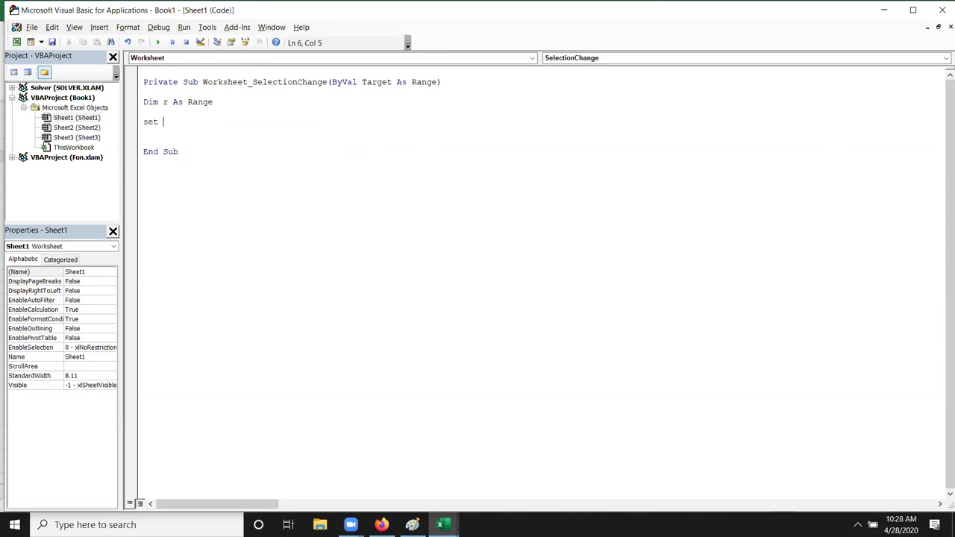
{"action": "type", "text": "r = "}
{"action": "type", "text": "cer"}
{"action": "key", "text": "BackSpace"}
{"action": "type", "text": "e"}
{"action": "key", "text": "BackSpace"}
{"action": "type", "text": "lls(1,activecell"}
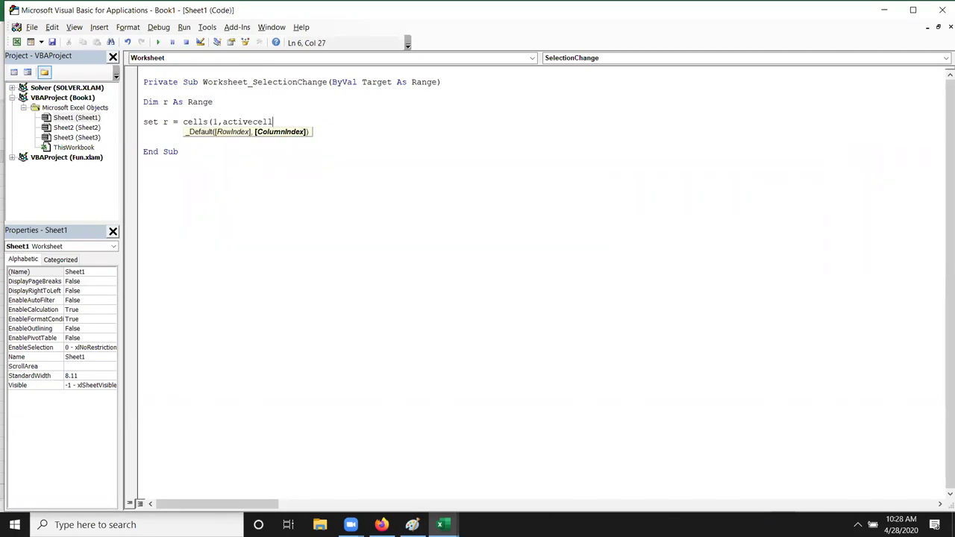
{"action": "type", "text": "."}
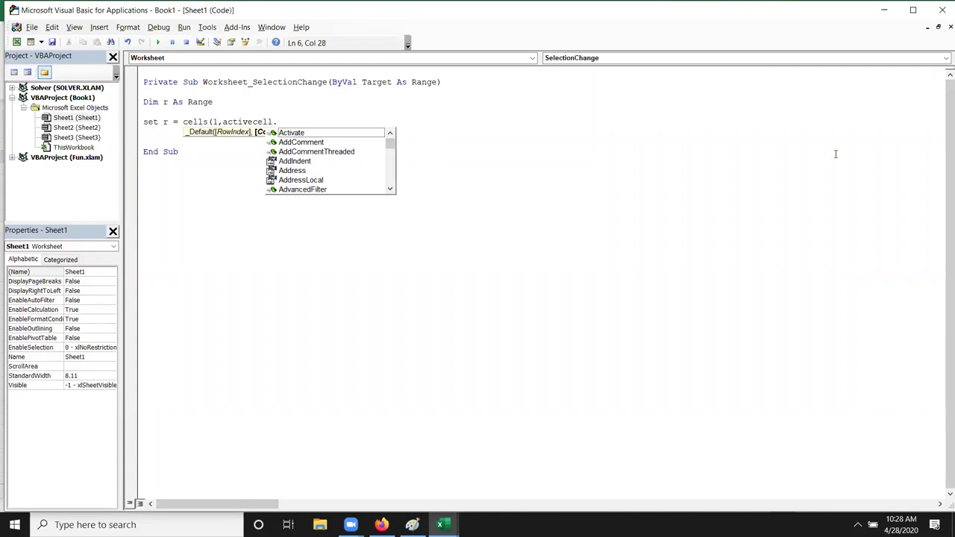
{"action": "type", "text": "col"}
{"action": "key", "text": "Tab"}
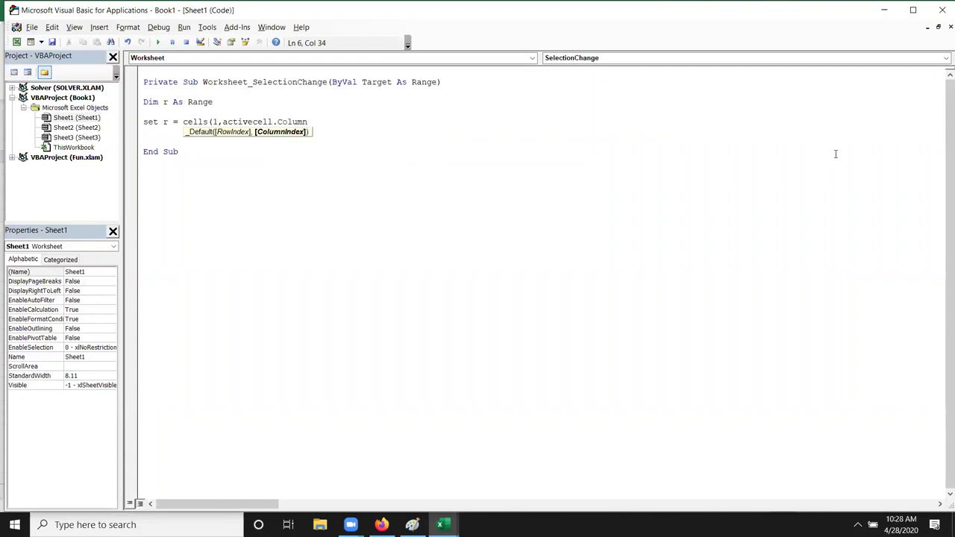
{"action": "type", "text": ")"}
{"action": "key", "text": "Return"}
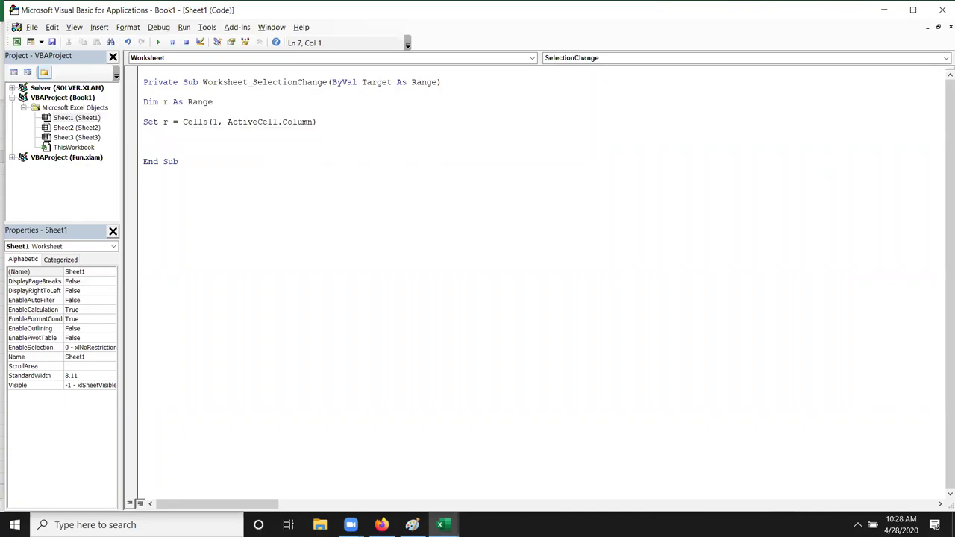
{"action": "key", "text": "alt+F11"}
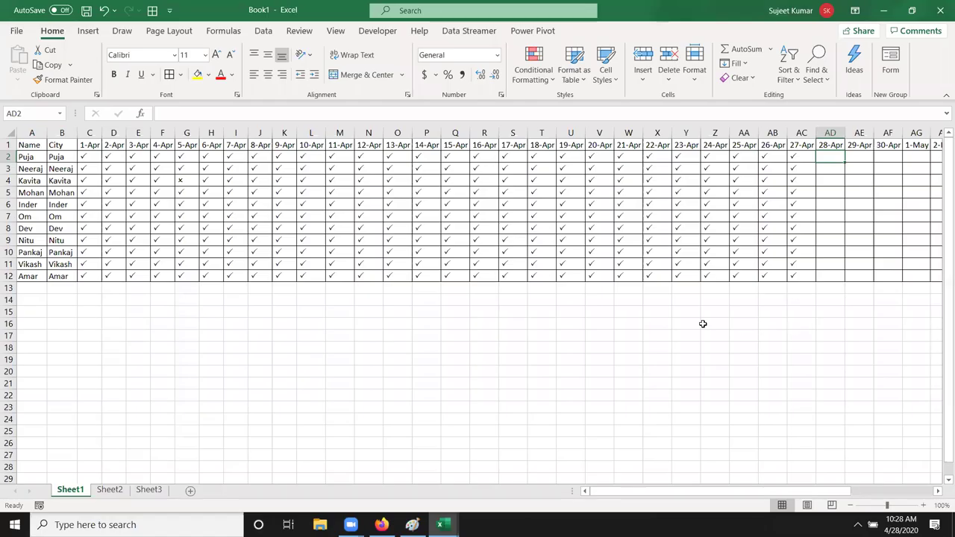
{"action": "left_click", "coordinate": [646, 301]}
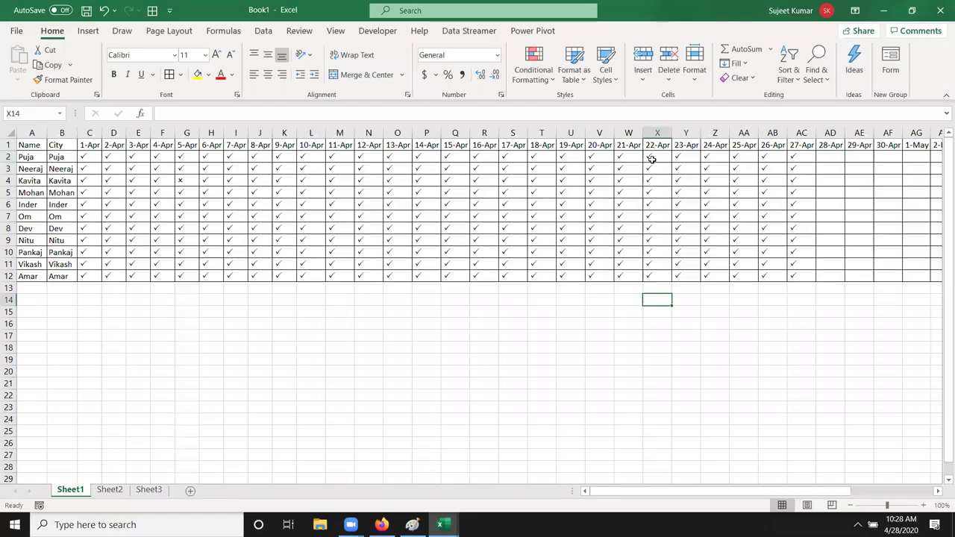
{"action": "key", "text": "alt+F11"}
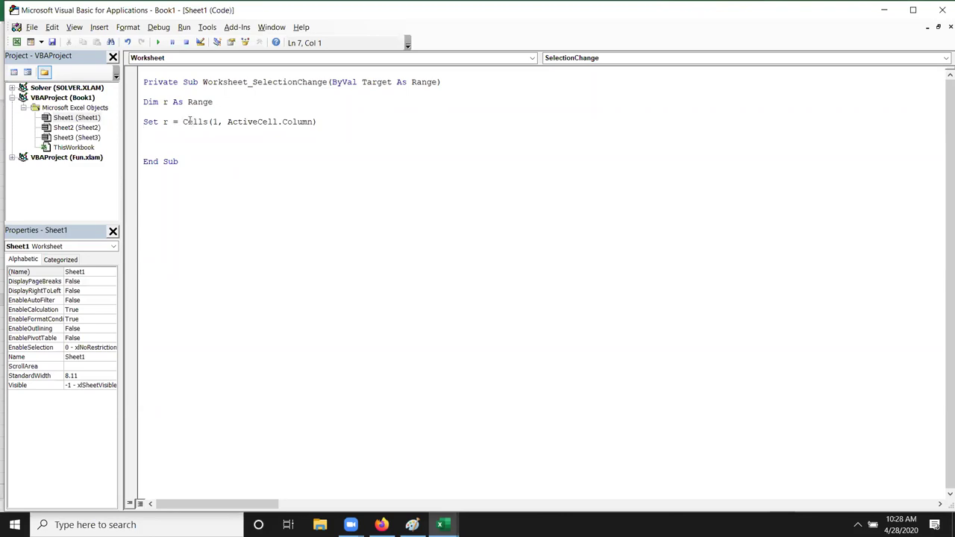
- Add the line If r.Value = Date Then below the Set line
{"action": "left_click_drag", "start_coordinate": [183, 122], "coordinate": [326, 119]}
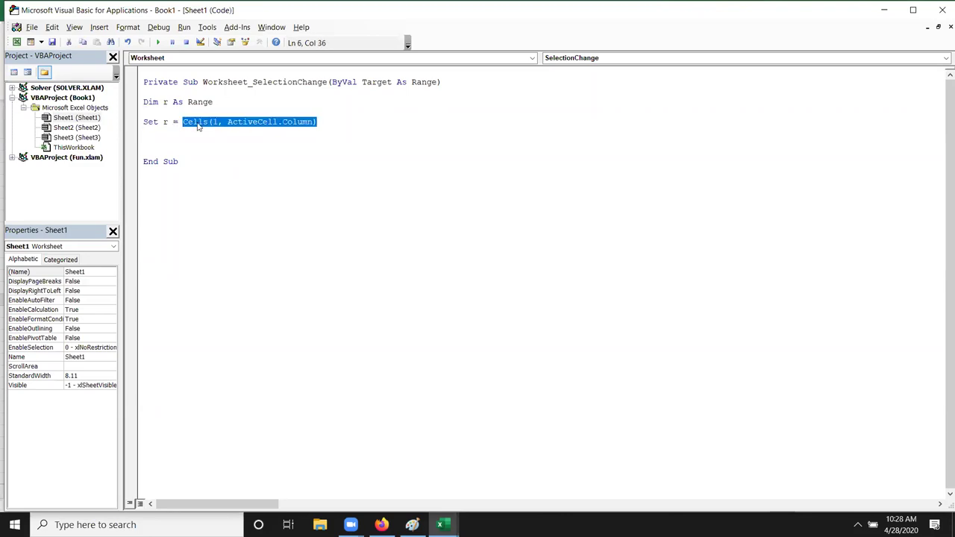
{"action": "double_click", "coordinate": [167, 122]}
{"action": "left_click", "coordinate": [173, 139]}
{"action": "key", "text": "Return"}
{"action": "key", "text": "Return"}
{"action": "type", "text": "if r.v"}
{"action": "key", "text": "Tab"}
{"action": "type", "text": "=date then"}
{"action": "key", "text": "Return"}
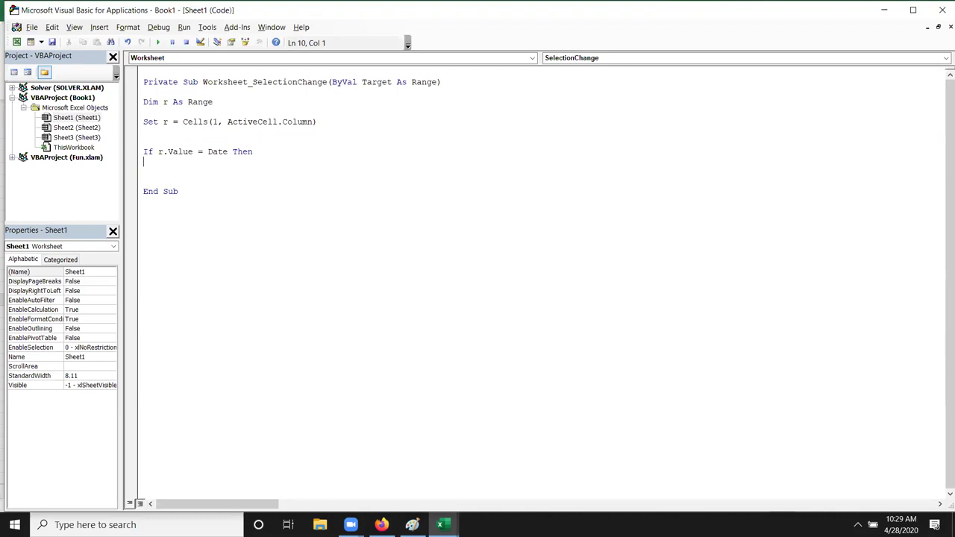
{"action": "key", "text": "Return"}
{"action": "key", "text": "Up"}
{"action": "key", "text": "Up"}
{"action": "key", "text": "Up"}
{"action": "key", "text": "Up"}
{"action": "key", "text": "Up"}
{"action": "double_click", "coordinate": [214, 122]}
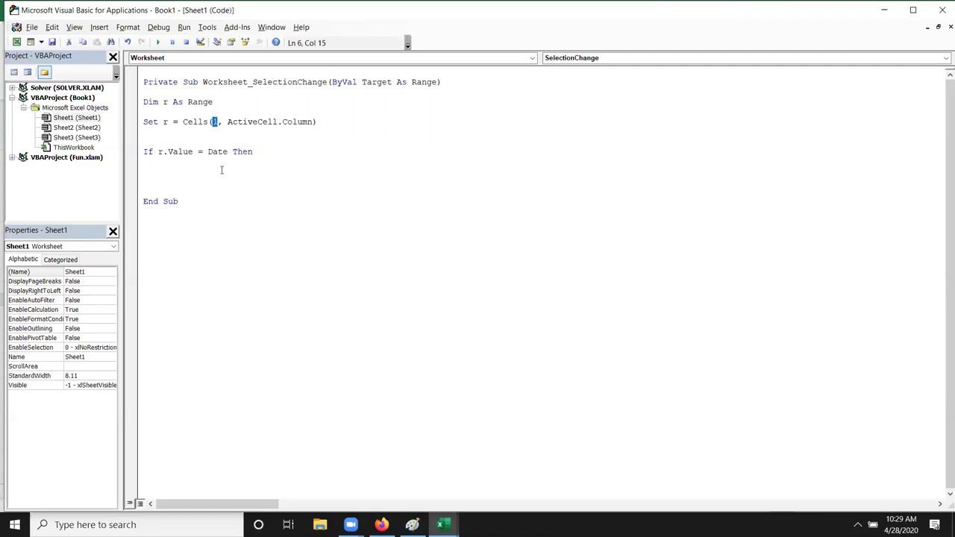
{"action": "left_click", "coordinate": [214, 133]}
{"action": "key", "text": "alt+F11"}
{"action": "left_click", "coordinate": [824, 255]}
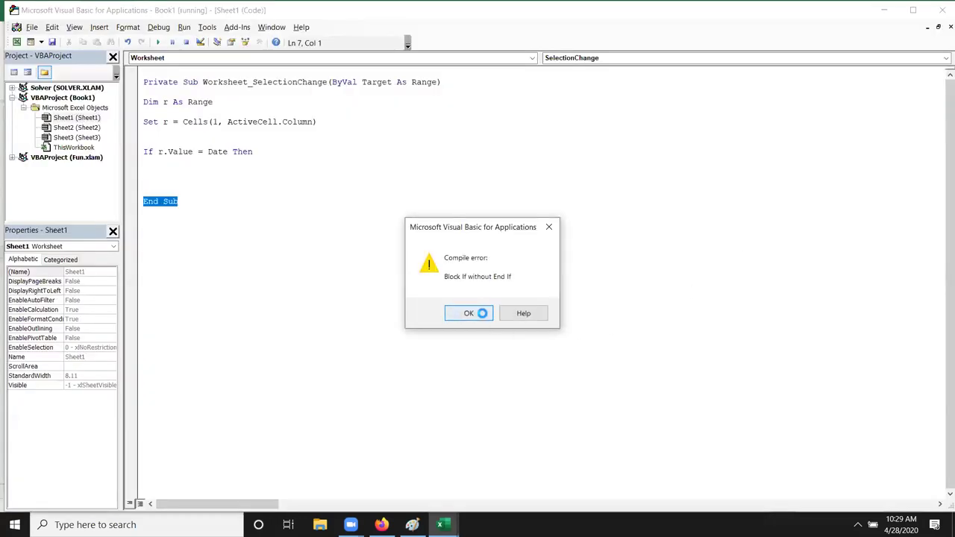
{"action": "left_click", "coordinate": [469, 314]}
{"action": "key", "text": "alt+F11"}
{"action": "left_click", "coordinate": [833, 235]}
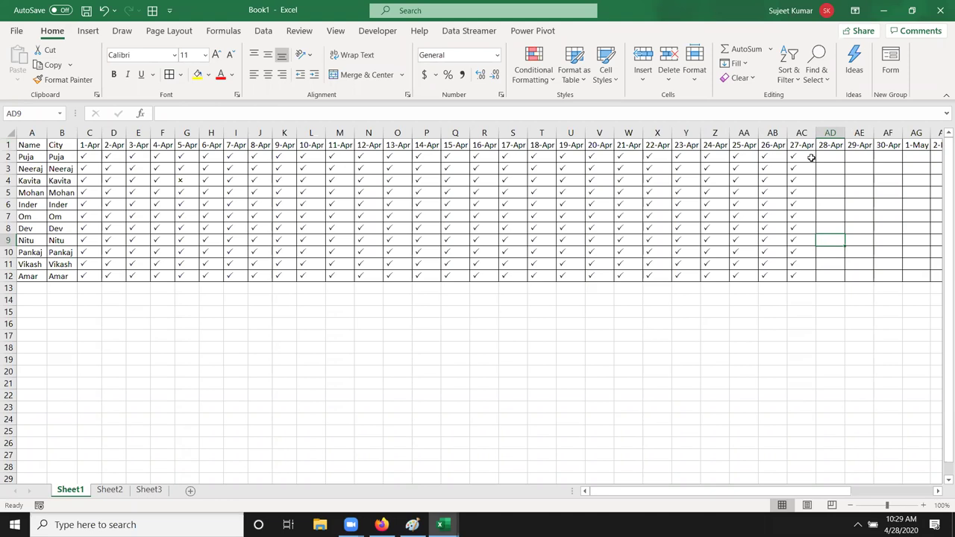
{"action": "left_click", "coordinate": [839, 206]}
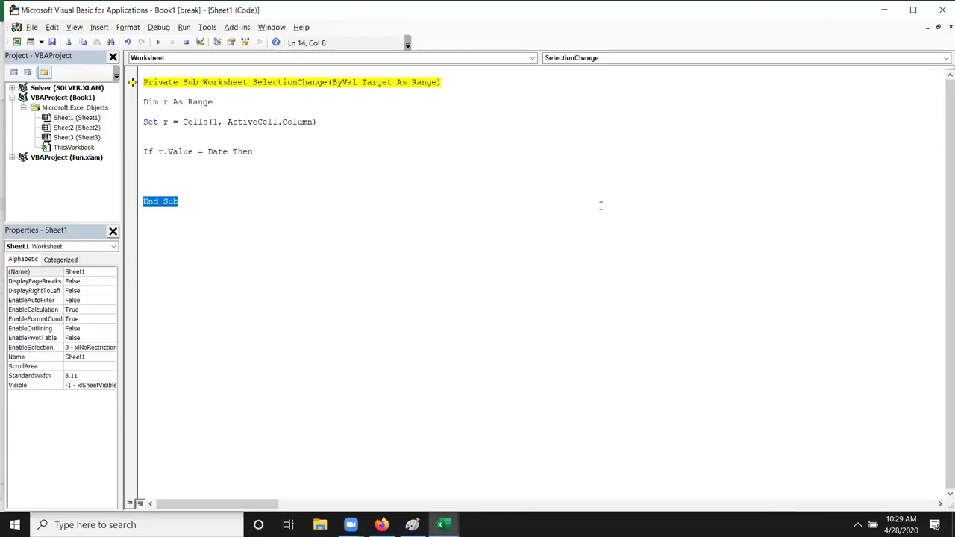
- Highlight the Cells(1, ActiveCell.Column) arguments, then reset the paused macro
{"action": "double_click", "coordinate": [201, 121]}
{"action": "left_click_drag", "start_coordinate": [211, 121], "coordinate": [317, 129]}
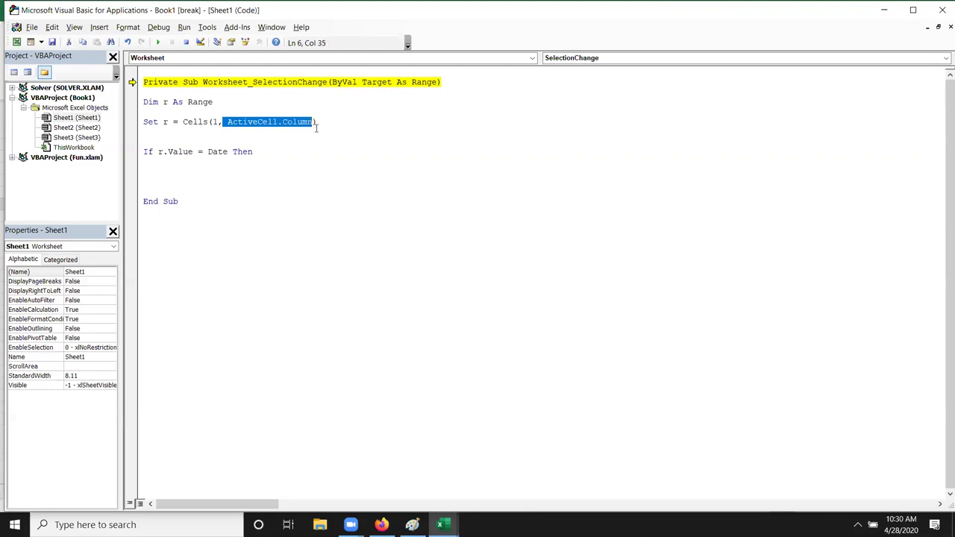
{"action": "left_click", "coordinate": [185, 41]}
- Insert a blank line under the If statement and start typing a new code line
{"action": "left_click", "coordinate": [182, 166]}
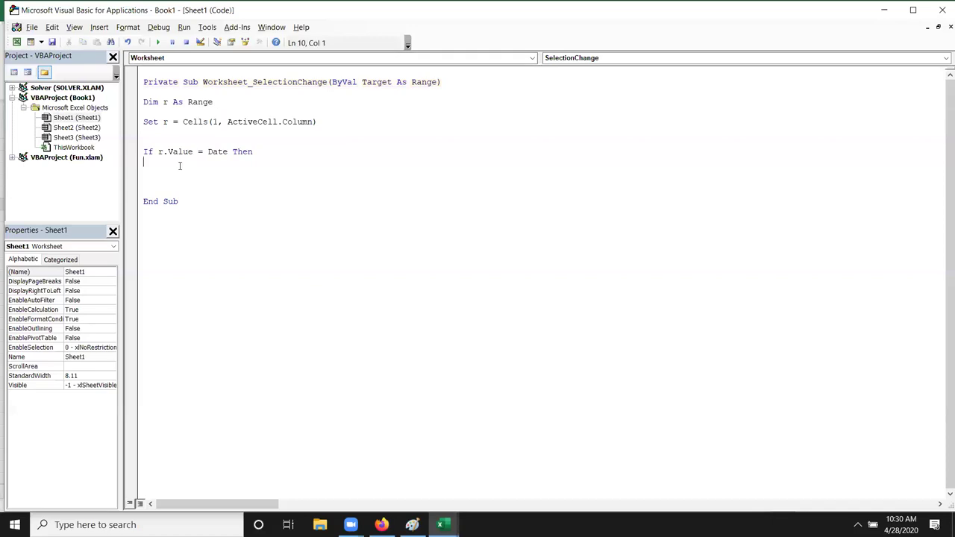
{"action": "key", "text": "Return"}
{"action": "type", "text": "cells"}
{"action": "key", "text": "BackSpace"}
{"action": "key", "text": "BackSpace"}
{"action": "key", "text": "BackSpace"}
{"action": "key", "text": "BackSpace"}
{"action": "key", "text": "BackSpace"}
{"action": "type", "text": "pro"}
{"action": "key", "text": "BackSpace"}
{"action": "key", "text": "BackSpace"}
{"action": "key", "text": "BackSpace"}
{"action": "type", "text": "shet"}
{"action": "key", "text": "BackSpace"}
{"action": "type", "text": "e"}
{"action": "type", "text": "t1"}
{"action": "type", "text": ".p"}
{"action": "key", "text": "BackSpace"}
{"action": "type", "text": "un"}
{"action": "key", "text": "Tab"}
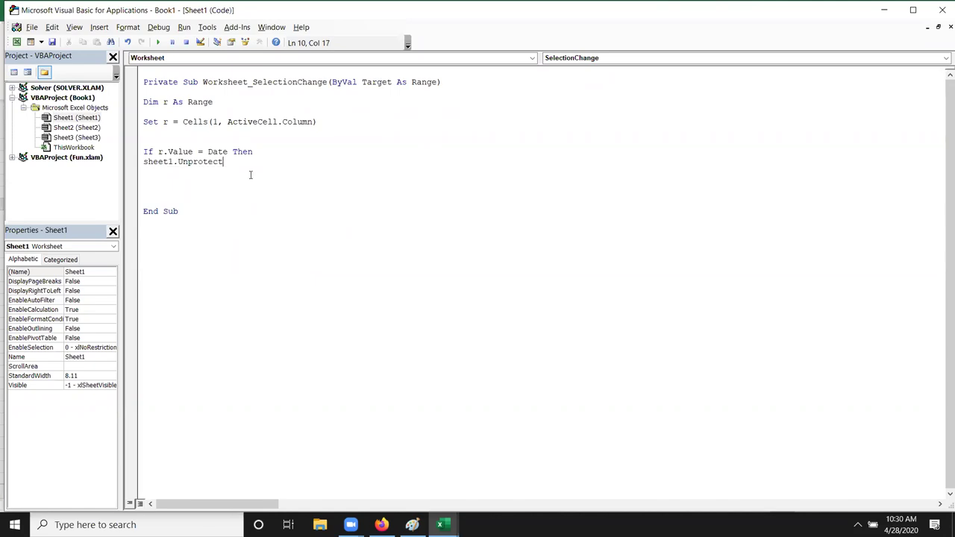
{"action": "type", "text": "12"}
{"action": "key", "text": "Return"}
- Add Cells.Locked = True to lock every cell on the sheet
{"action": "type", "text": "sheet"}
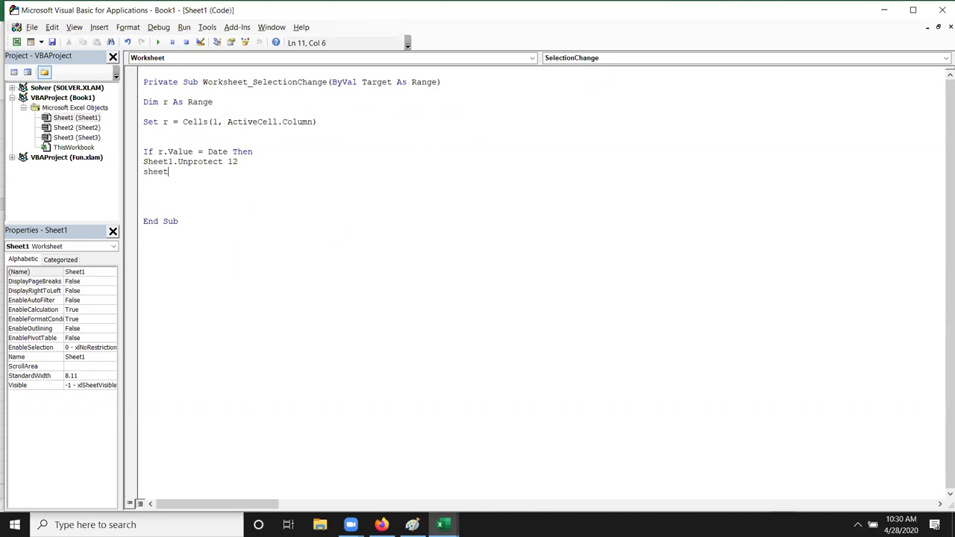
{"action": "key", "text": "BackSpace"}
{"action": "key", "text": "BackSpace"}
{"action": "key", "text": "BackSpace"}
{"action": "key", "text": "BackSpace"}
{"action": "key", "text": "BackSpace"}
{"action": "type", "text": "cells"}
{"action": "type", "text": "."}
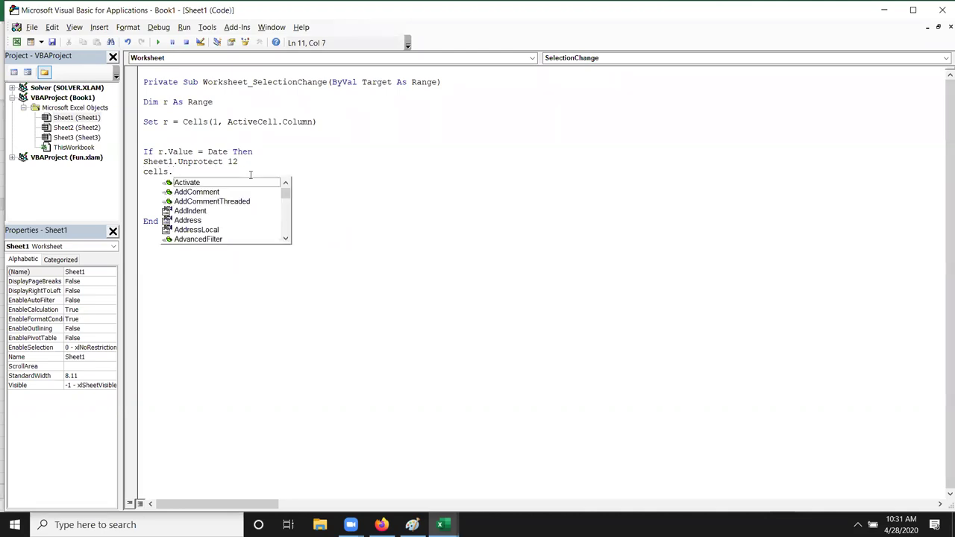
{"action": "type", "text": "lock"}
{"action": "key", "text": "Tab"}
{"action": "type", "text": "=try"}
{"action": "key", "text": "BackSpace"}
{"action": "type", "text": "ue"}
{"action": "key", "text": "Return"}
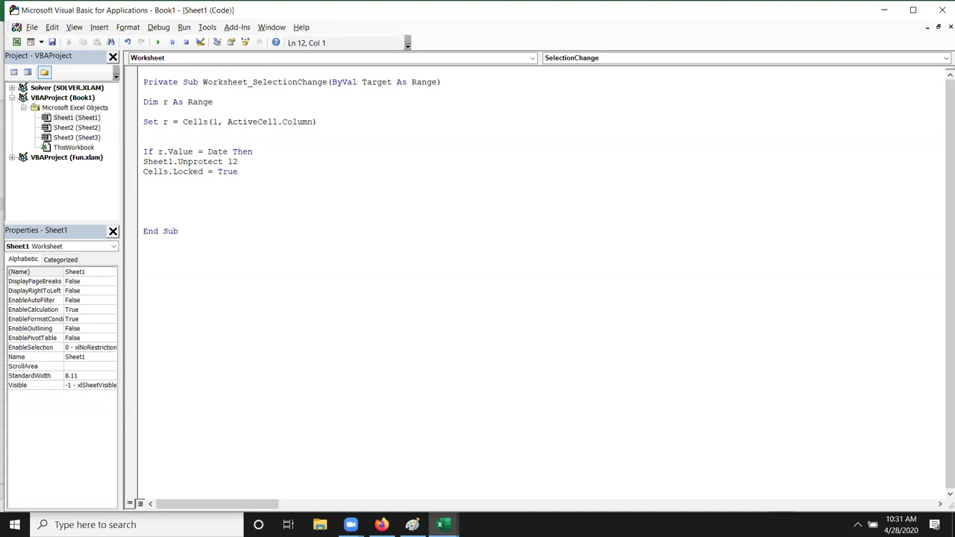
- Add r.EntireColumn.Locked = False to unlock the date column, then close with End If
{"action": "type", "text": "r.en"}
{"action": "key", "text": "Down"}
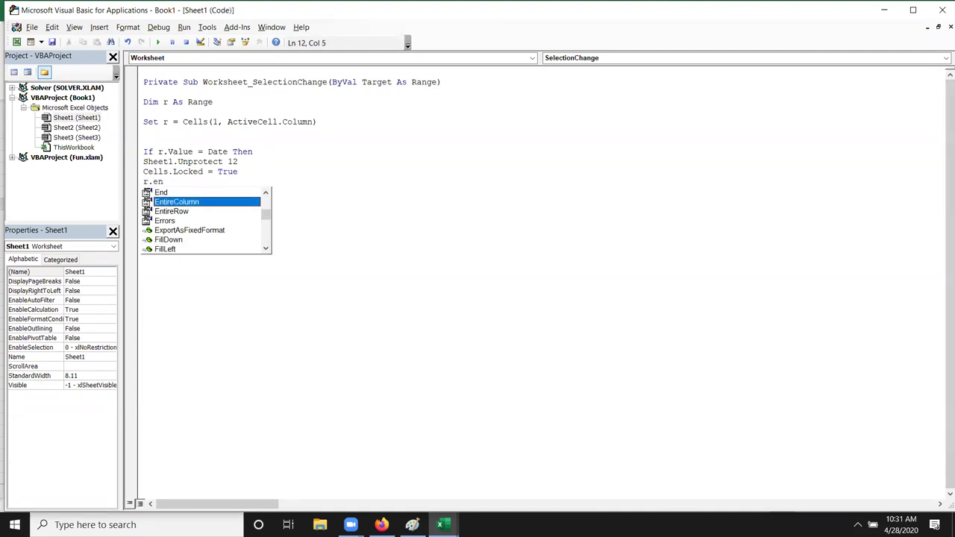
{"action": "key", "text": "Tab"}
{"action": "type", "text": "oc"}
{"action": "key", "text": "Tab"}
{"action": "type", "text": "=false"}
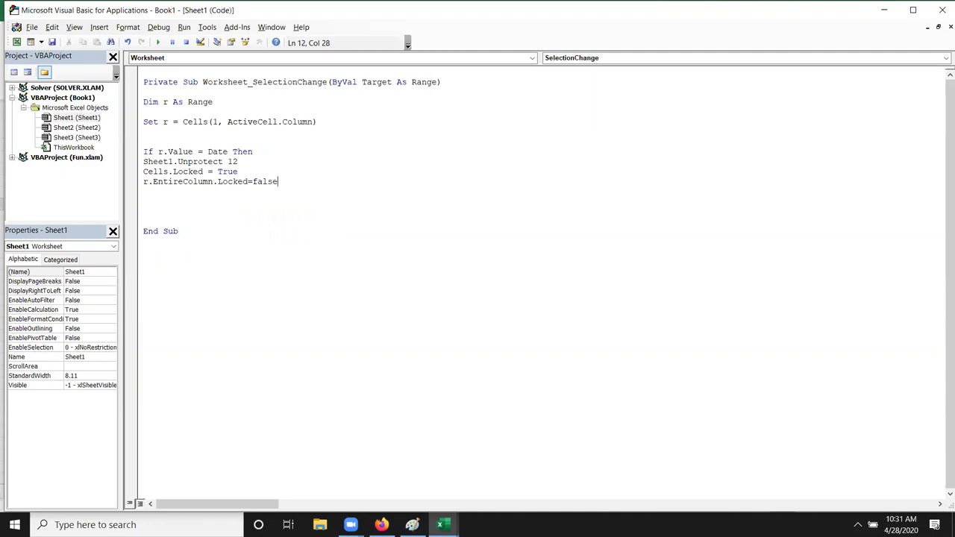
{"action": "key", "text": "Return"}
{"action": "type", "text": "end if"}
{"action": "key", "text": "Up"}
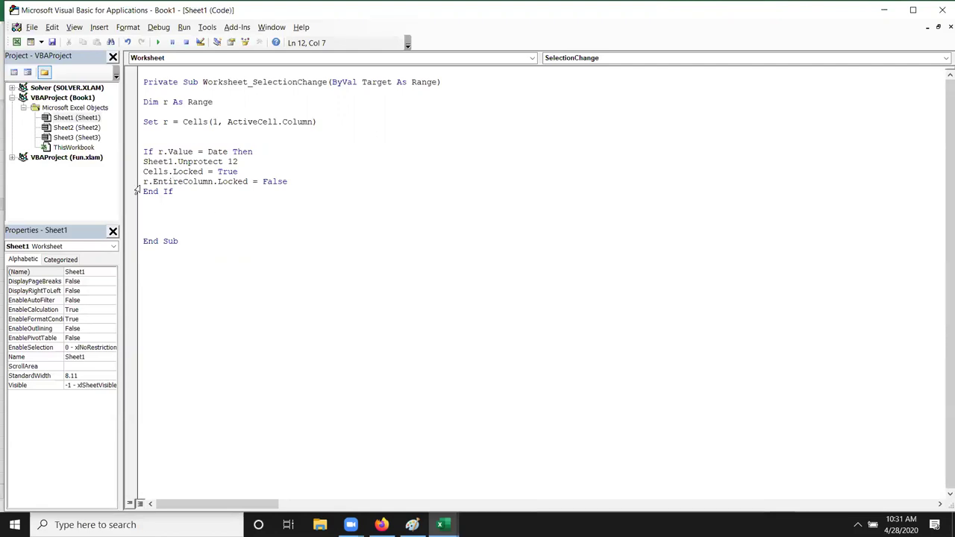
- Insert Sheet1.Protect 12 above End If to reprotect the sheet, then return to Excel
{"action": "key", "text": "Return"}
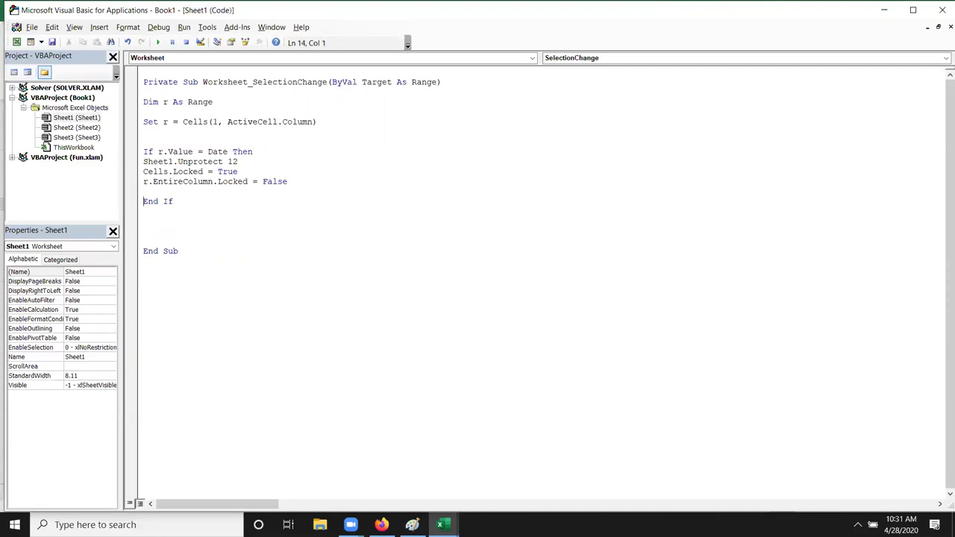
{"action": "type", "text": "sheet"}
{"action": "type", "text": "1."}
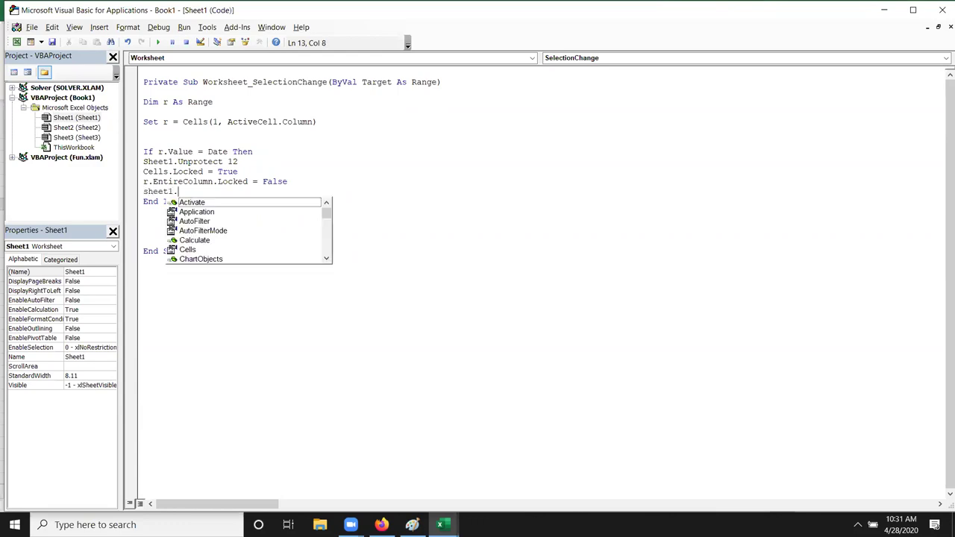
{"action": "type", "text": "pr"}
{"action": "key", "text": "Down"}
{"action": "key", "text": "Down"}
{"action": "key", "text": "Down"}
{"action": "key", "text": "Down"}
{"action": "key", "text": "Tab"}
{"action": "type", "text": "1"}
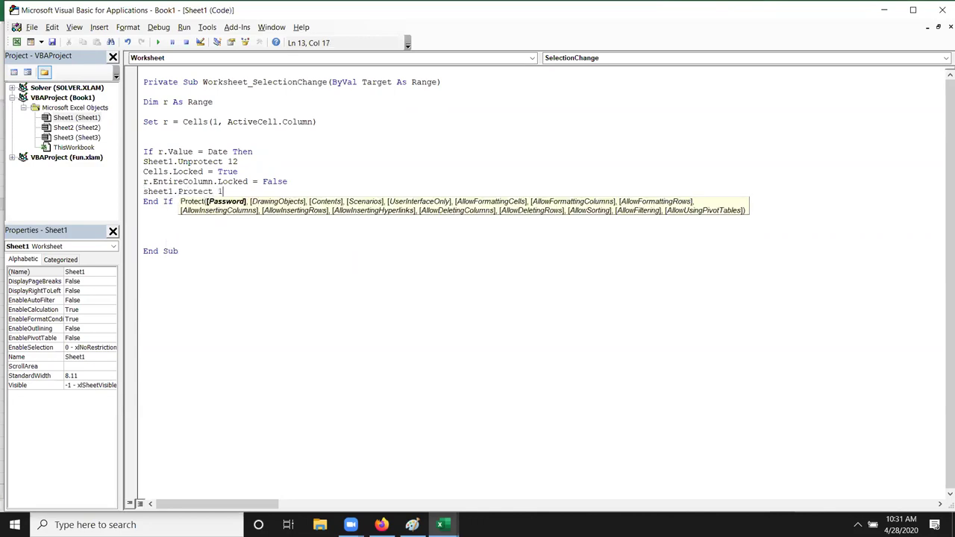
{"action": "type", "text": "2"}
{"action": "left_click", "coordinate": [219, 248]}
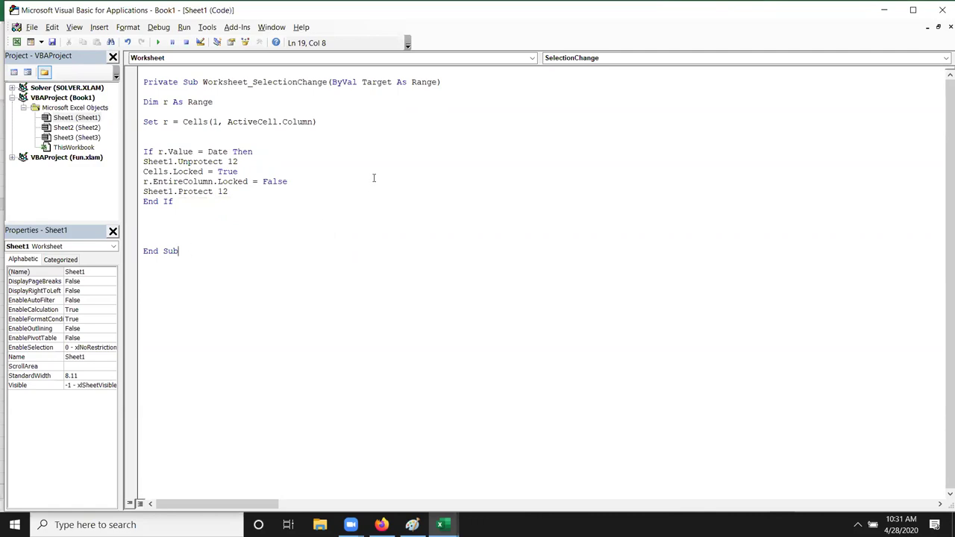
{"action": "double_click", "coordinate": [288, 82]}
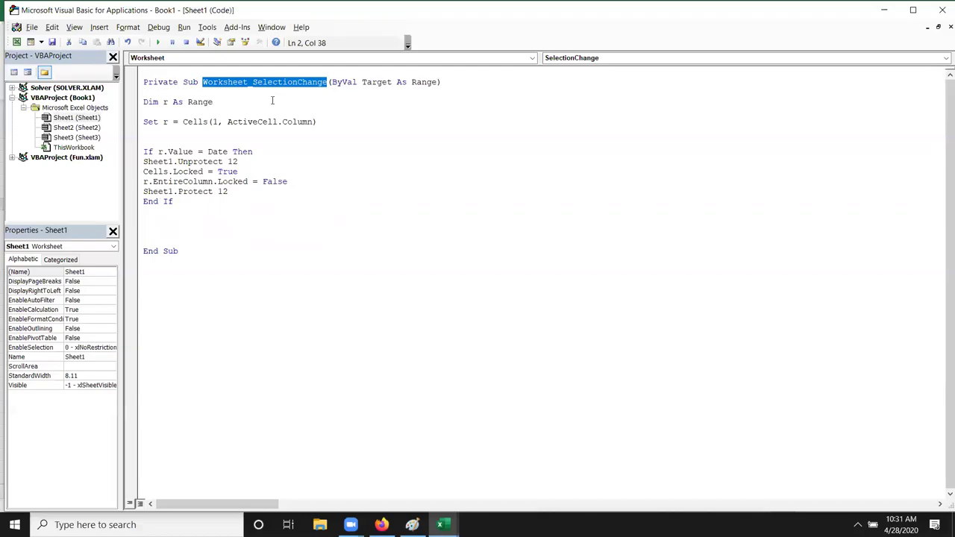
{"action": "key", "text": "alt+F11"}
- Select cell AD3 under 28-Apr, then go back to the Sheet1 macro code
{"action": "left_click", "coordinate": [832, 165]}
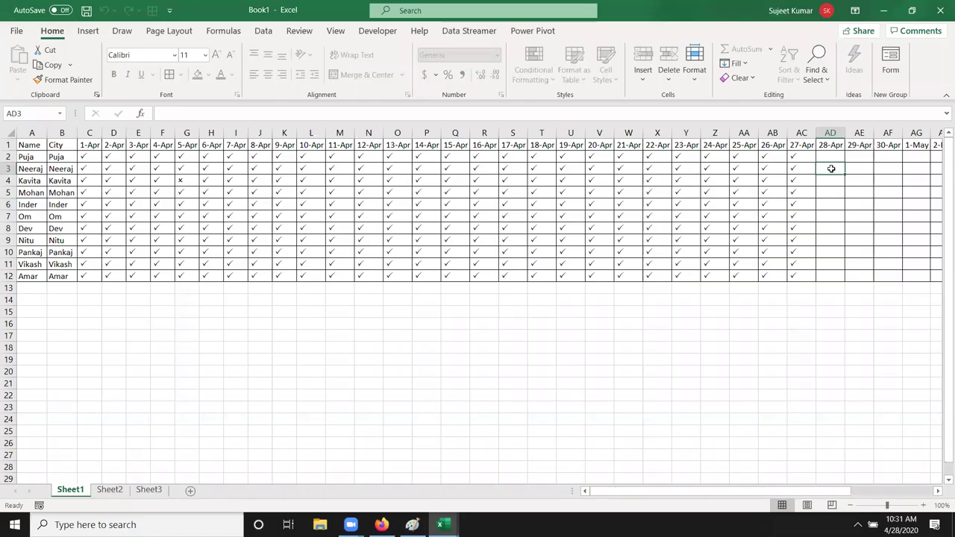
{"action": "key", "text": "alt+F11"}
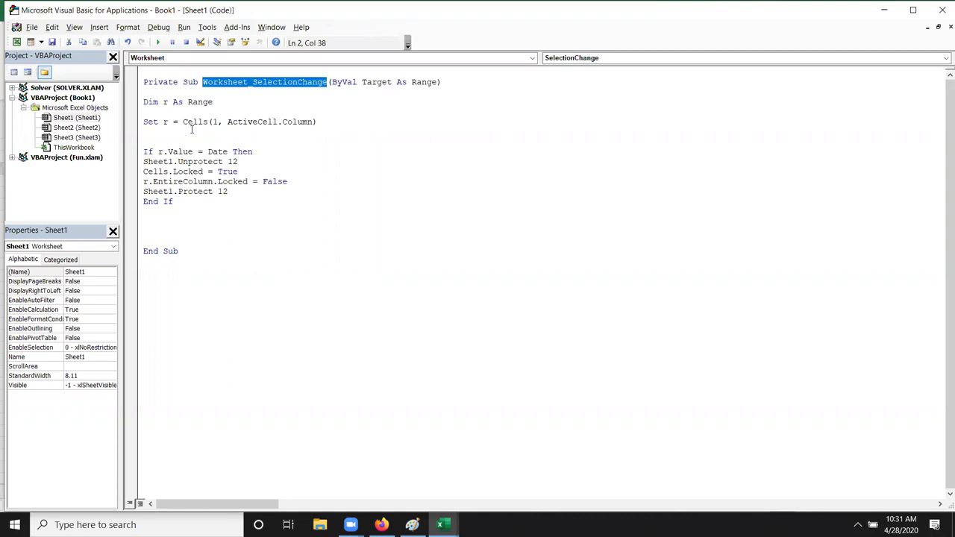
- Walk through the Dim r, Set r = Cells(1, ActiveCell.Column) and If ... Date lines
{"action": "left_click_drag", "start_coordinate": [230, 121], "coordinate": [311, 127]}
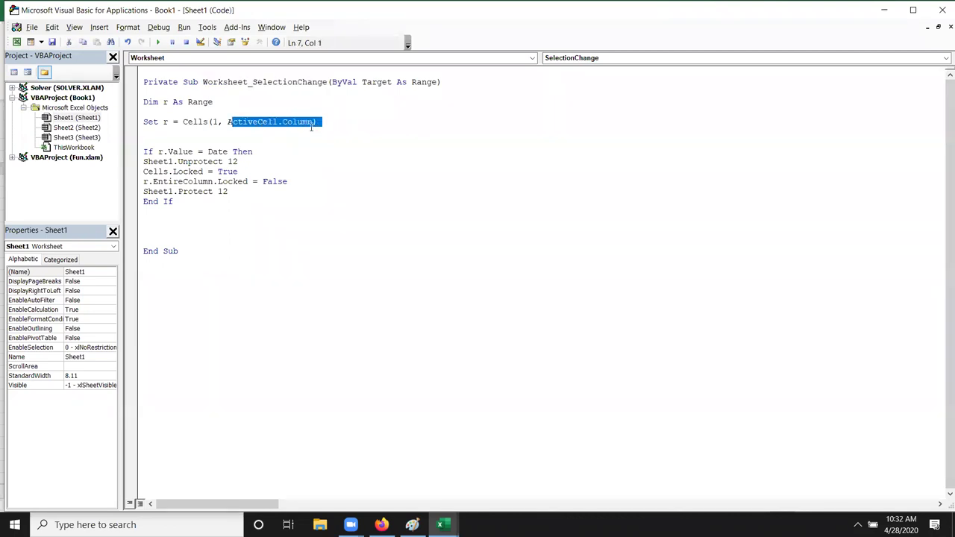
{"action": "left_click", "coordinate": [213, 124]}
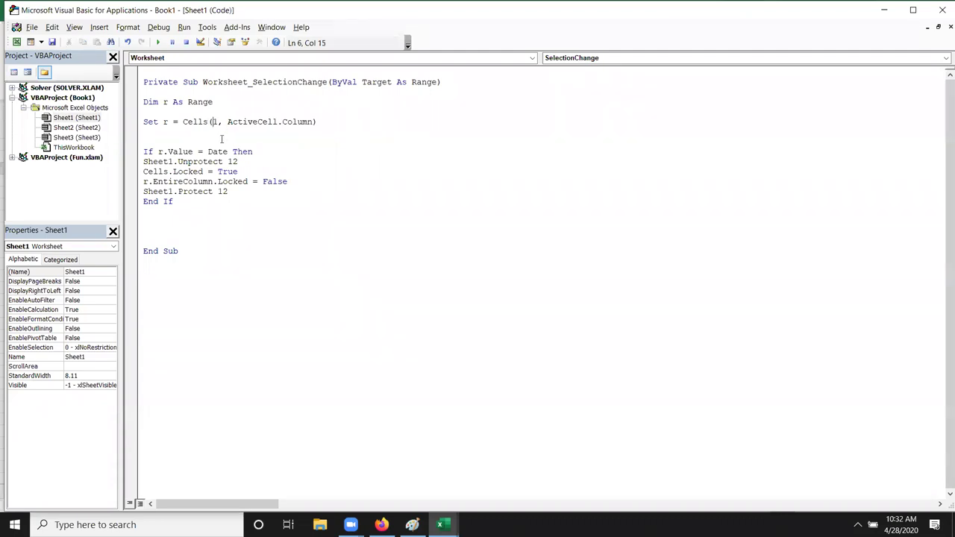
{"action": "left_click_drag", "start_coordinate": [182, 124], "coordinate": [317, 124]}
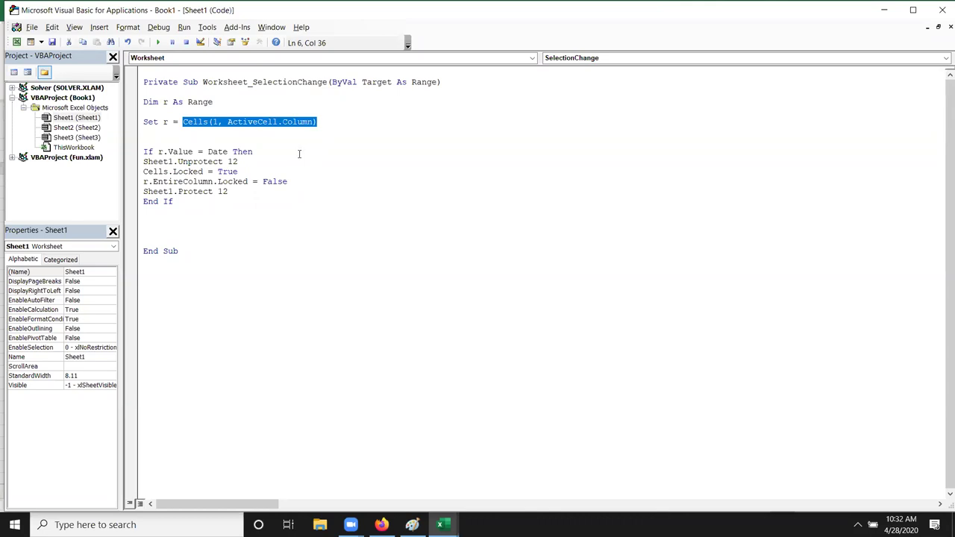
{"action": "double_click", "coordinate": [165, 121]}
{"action": "left_click", "coordinate": [136, 102]}
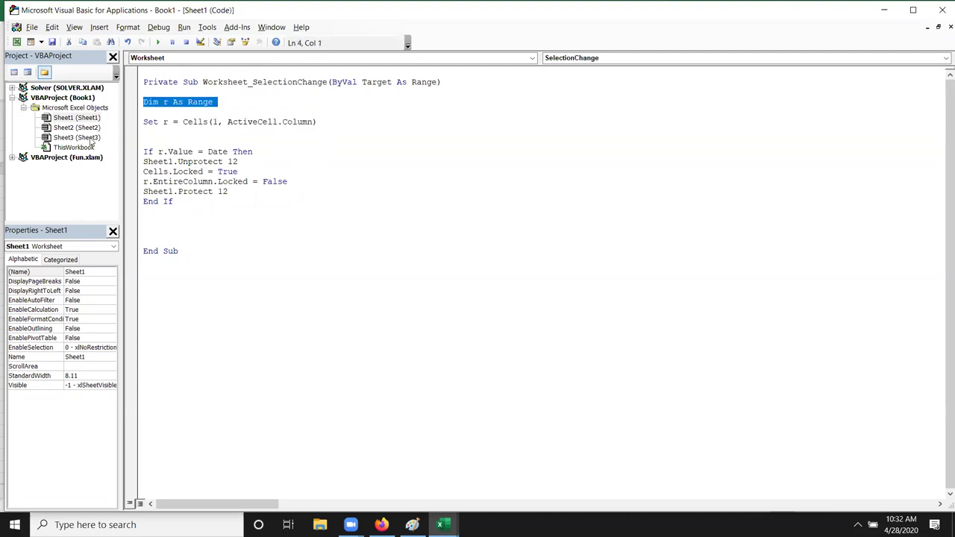
{"action": "double_click", "coordinate": [165, 122]}
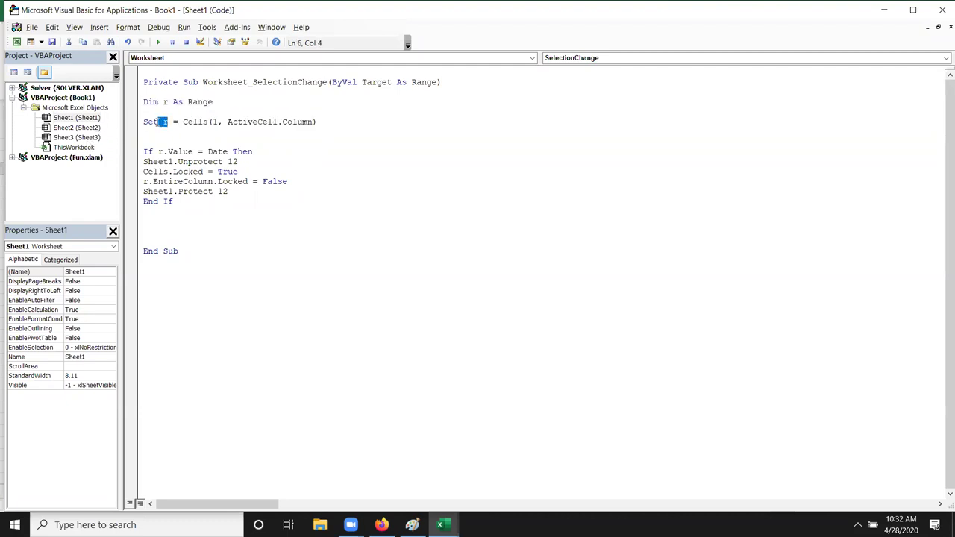
{"action": "double_click", "coordinate": [148, 151]}
{"action": "double_click", "coordinate": [214, 152]}
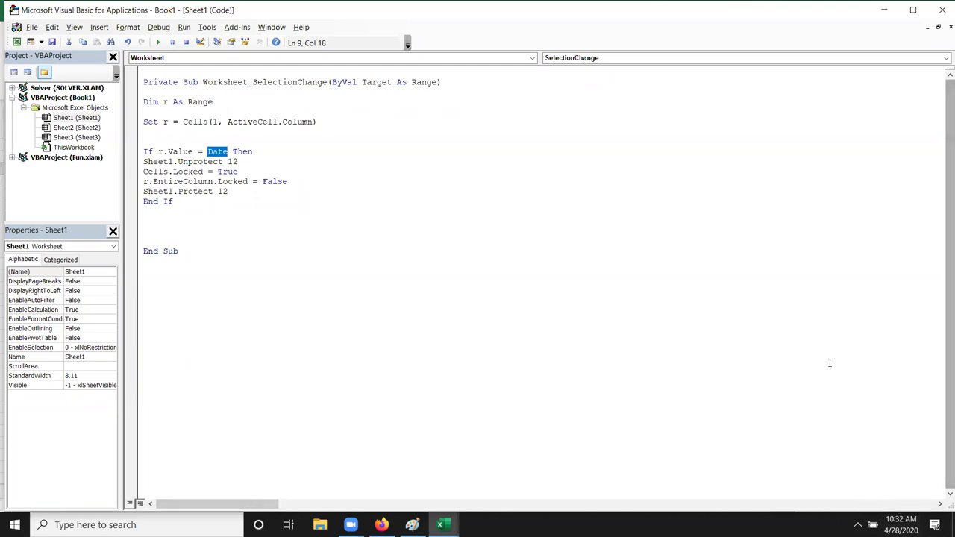
{"action": "left_click", "coordinate": [807, 387]}
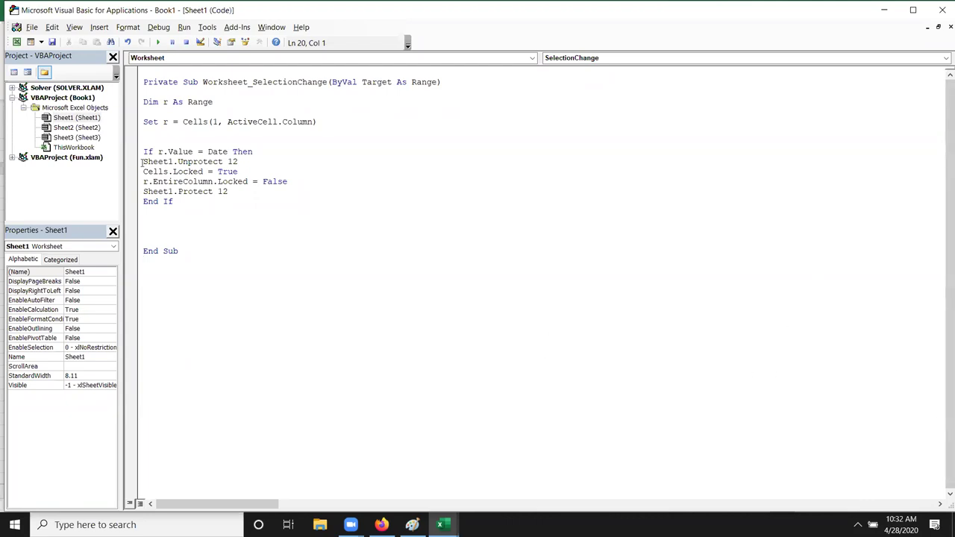
{"action": "mouse_move", "coordinate": [142, 162]}
{"action": "left_mouse_down"}
{"action": "mouse_move", "coordinate": [246, 165]}
{"action": "mouse_move", "coordinate": [148, 172]}
{"action": "mouse_move", "coordinate": [135, 183]}
{"action": "left_mouse_up"}
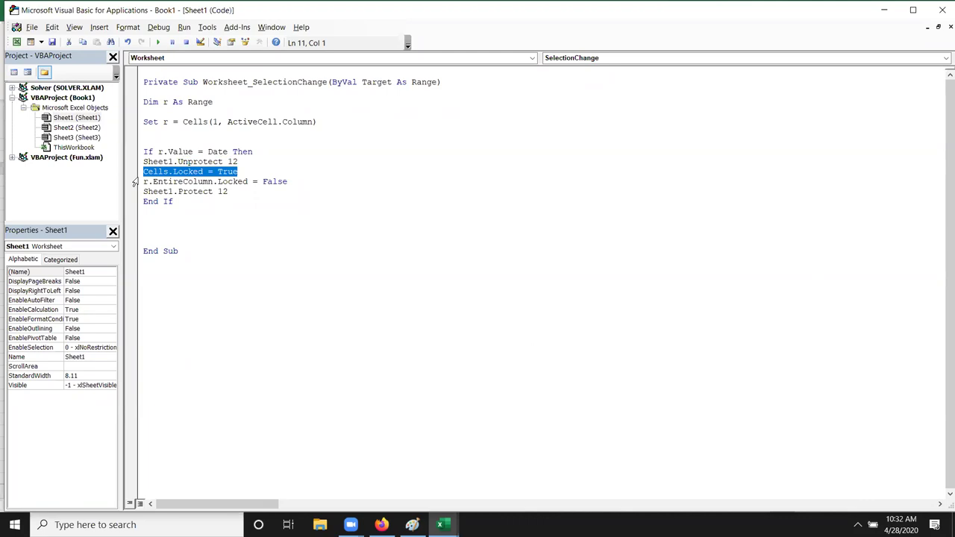
{"action": "left_click_drag", "start_coordinate": [144, 181], "coordinate": [290, 182]}
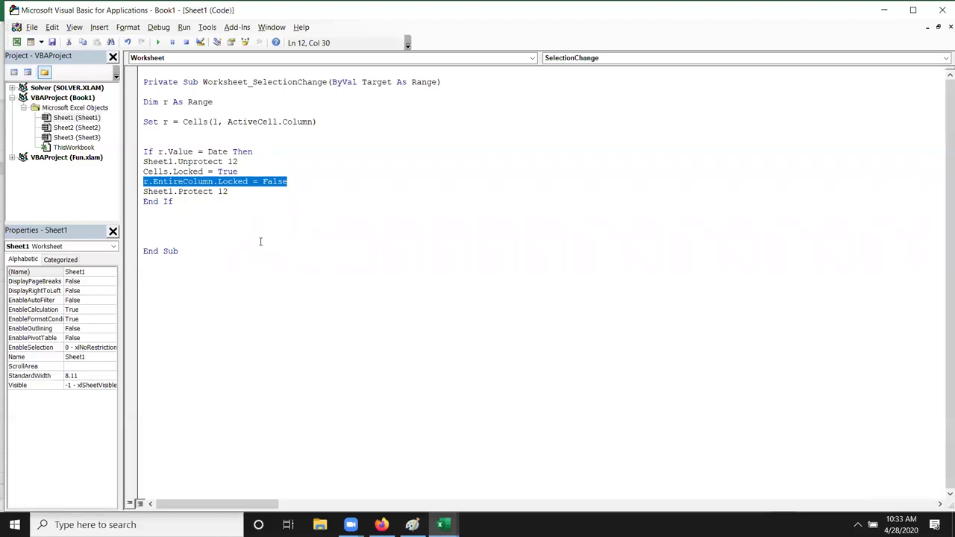
{"action": "left_click", "coordinate": [282, 182]}
{"action": "double_click", "coordinate": [279, 181]}
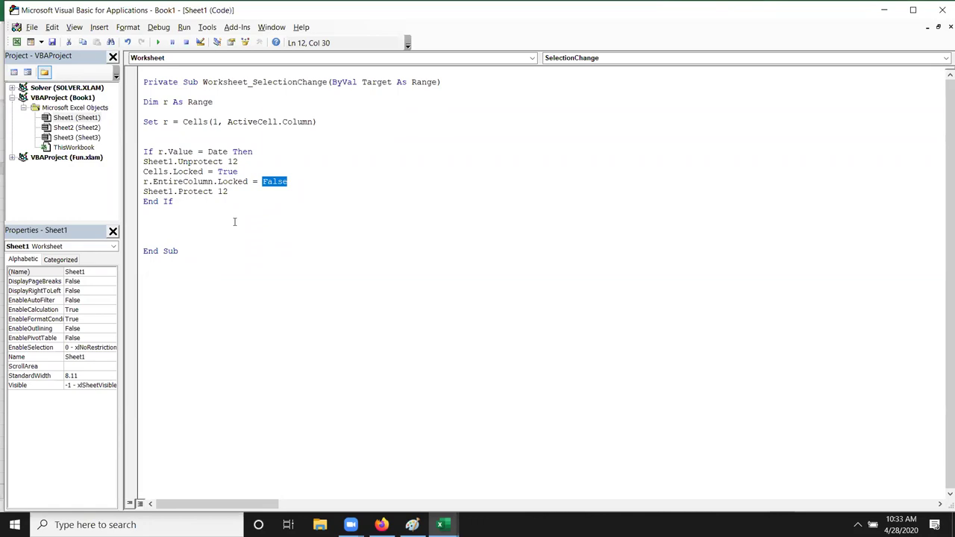
{"action": "left_click_drag", "start_coordinate": [233, 201], "coordinate": [207, 192]}
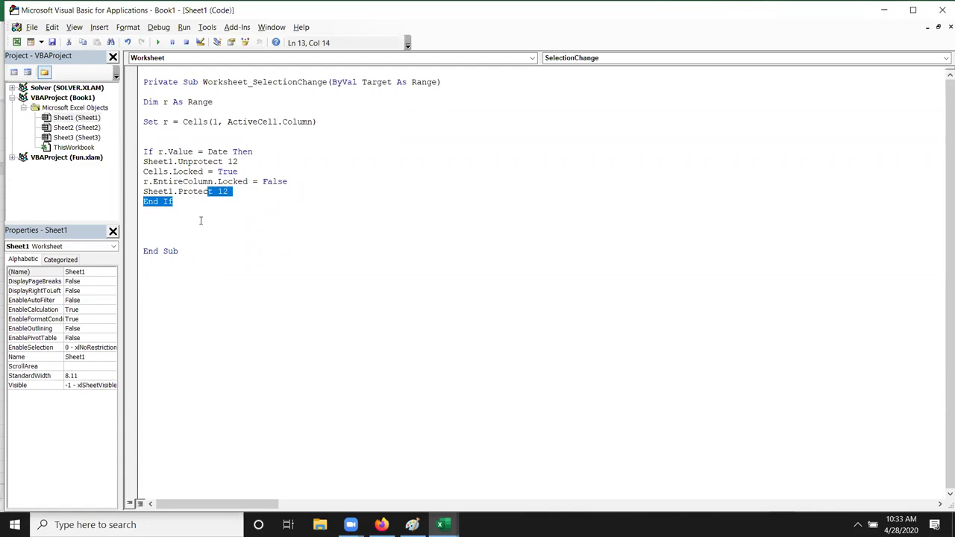
{"action": "left_click", "coordinate": [200, 221]}
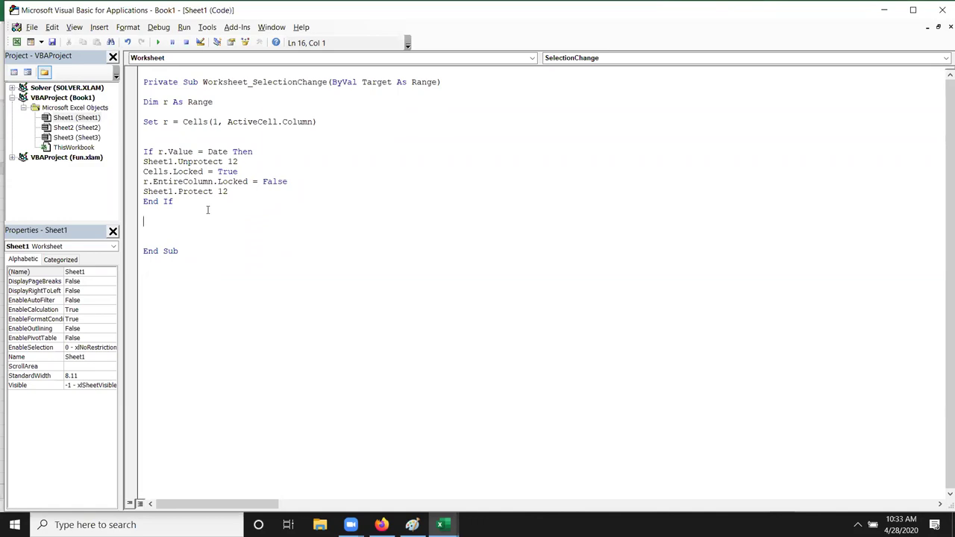
- Explain Cells.Locked = True, the Cells arguments and EntireColumn in the unlock line
{"action": "double_click", "coordinate": [152, 176]}
{"action": "left_click_drag", "start_coordinate": [214, 121], "coordinate": [316, 122]}
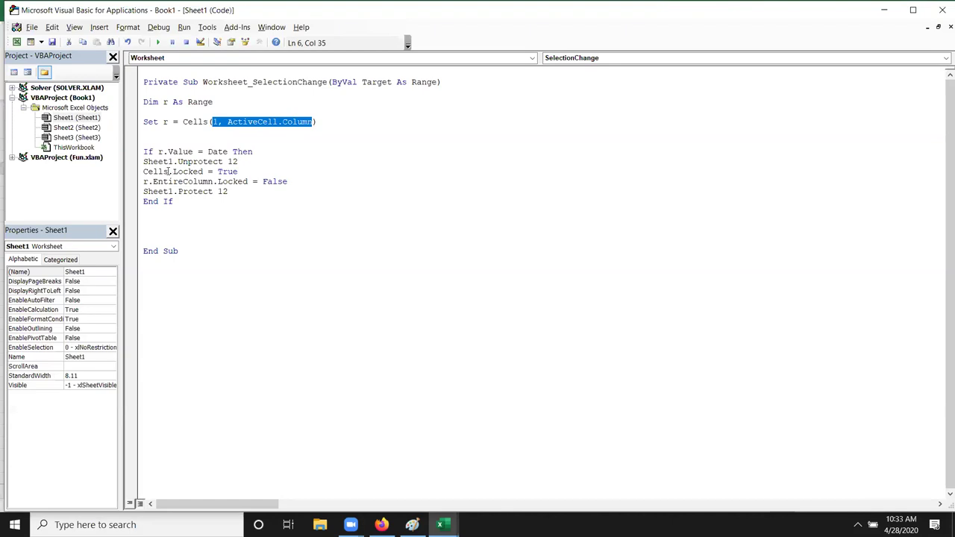
{"action": "double_click", "coordinate": [164, 172]}
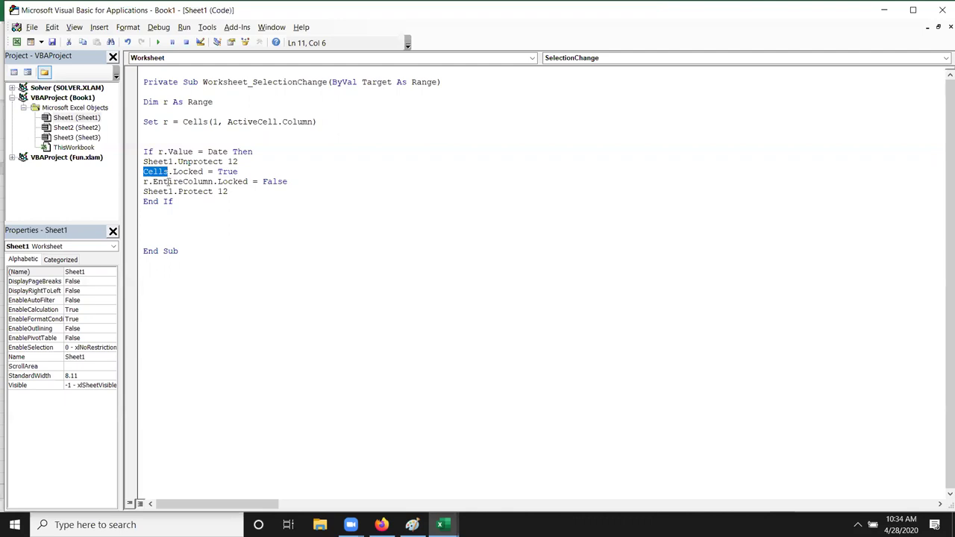
{"action": "double_click", "coordinate": [169, 183]}
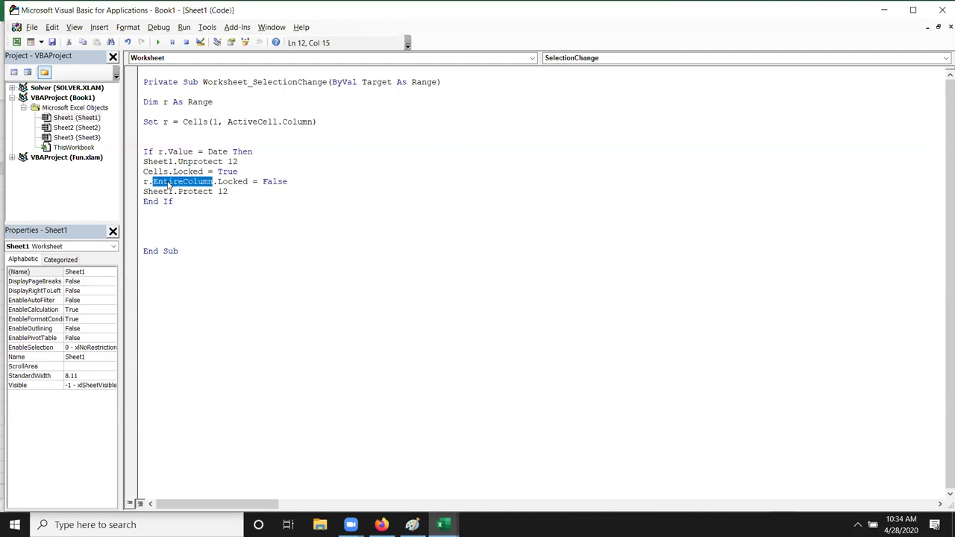
{"action": "left_click", "coordinate": [164, 192]}
{"action": "left_click", "coordinate": [158, 219]}
- Enter P in cell AD5 under 28-Apr on the worksheet
{"action": "key", "text": "alt+F11"}
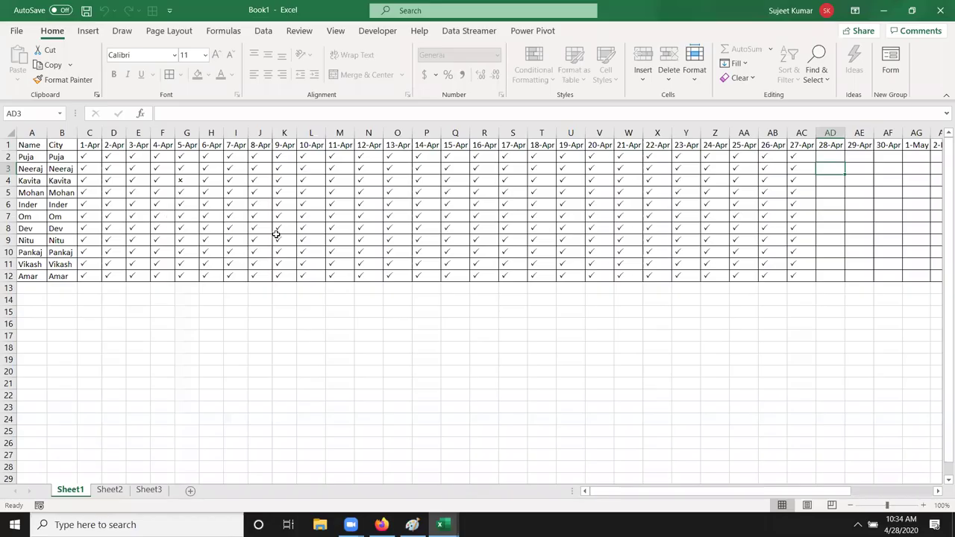
{"action": "left_click", "coordinate": [836, 191]}
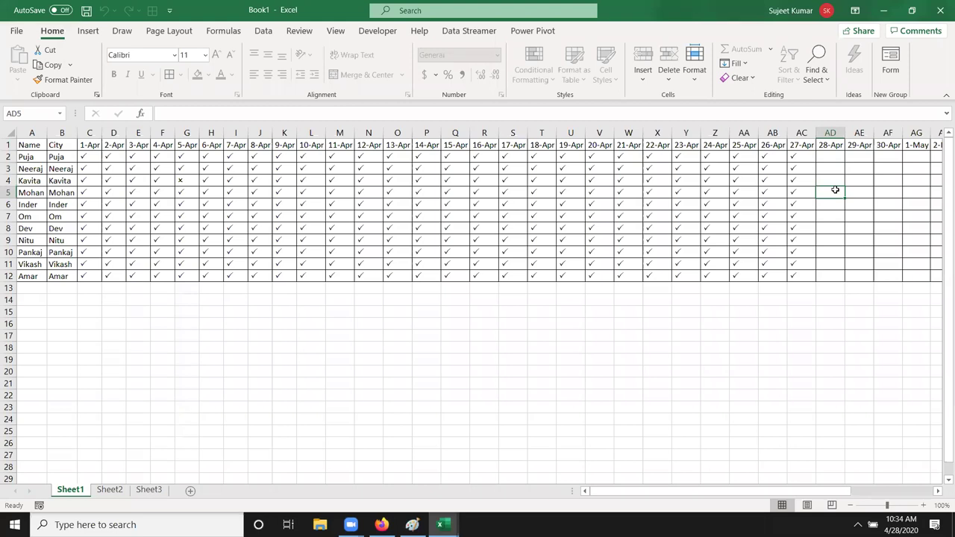
{"action": "type", "text": "P"}
{"action": "key", "text": "Return"}
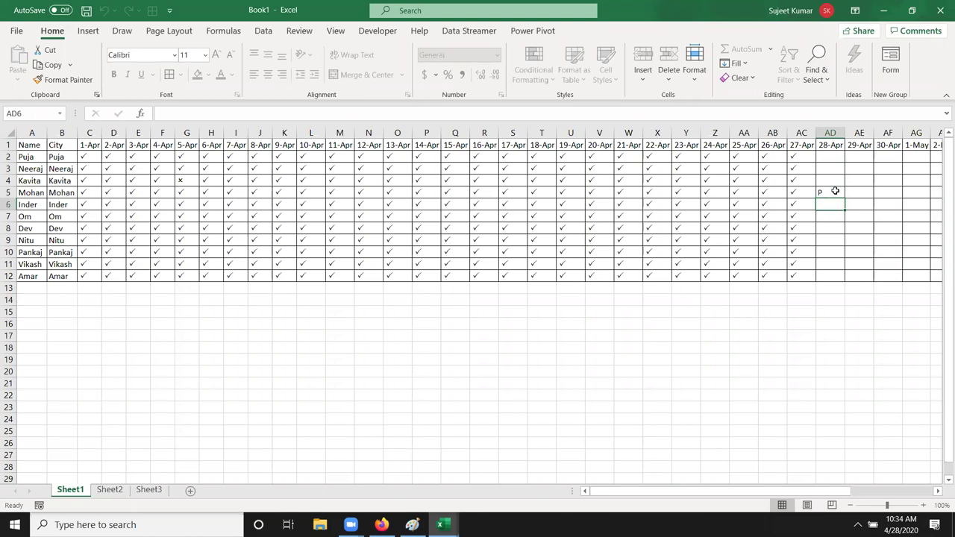
- Try editing locked cells AC5 and AE6, dismiss both protection warnings, and return to the code
{"action": "left_click", "coordinate": [796, 193]}
{"action": "double_click", "coordinate": [797, 194]}
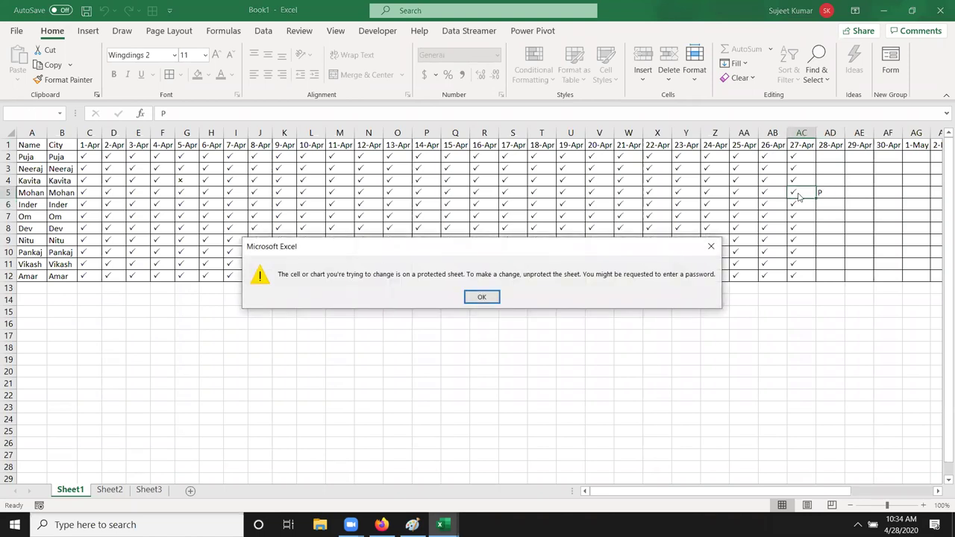
{"action": "key", "text": "Return"}
{"action": "left_click", "coordinate": [855, 201]}
{"action": "double_click", "coordinate": [856, 201]}
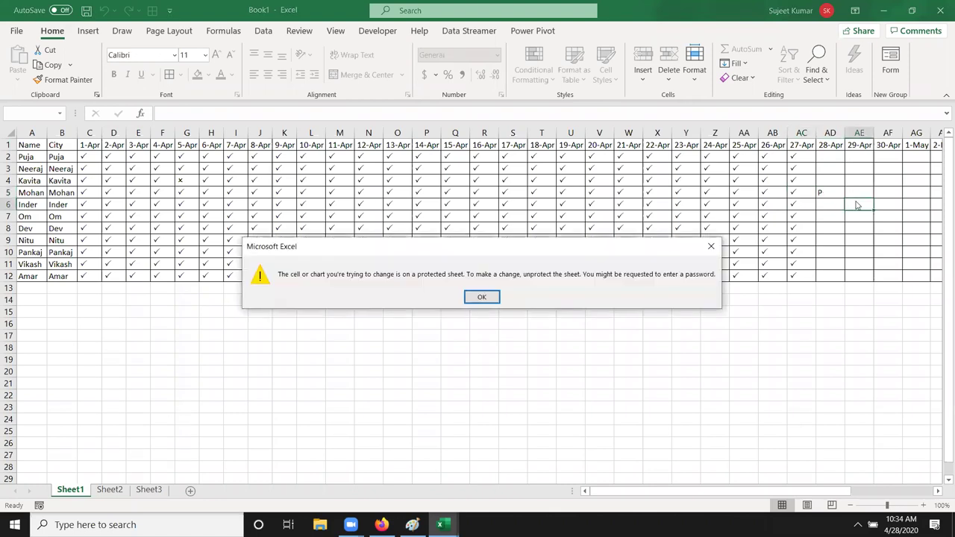
{"action": "key", "text": "Return"}
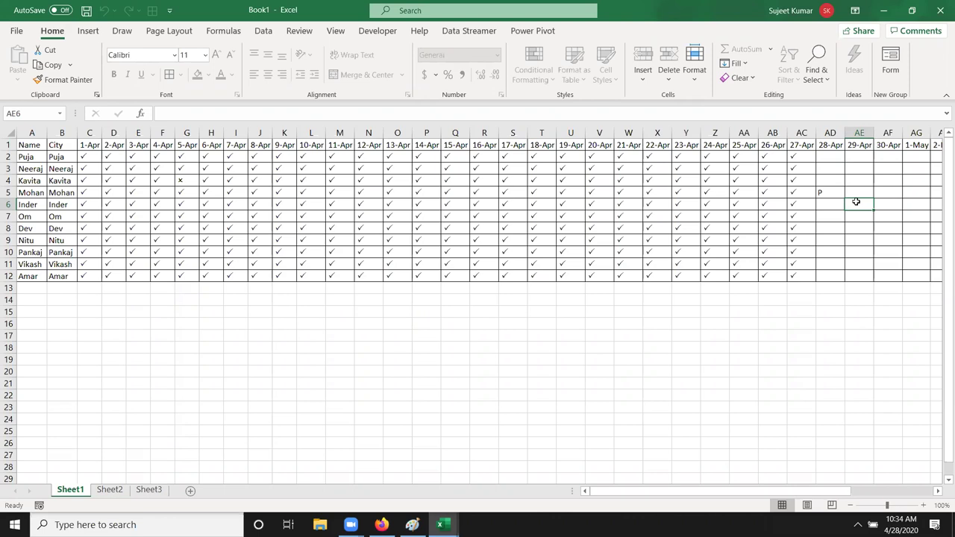
{"action": "key", "text": "alt+F11"}
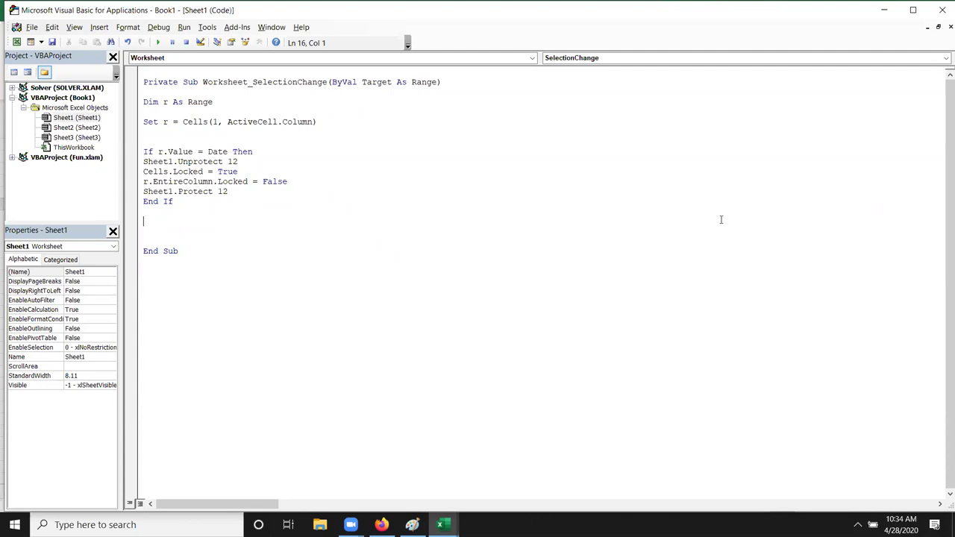
{"action": "left_click", "coordinate": [254, 123]}
{"action": "double_click", "coordinate": [255, 123]}
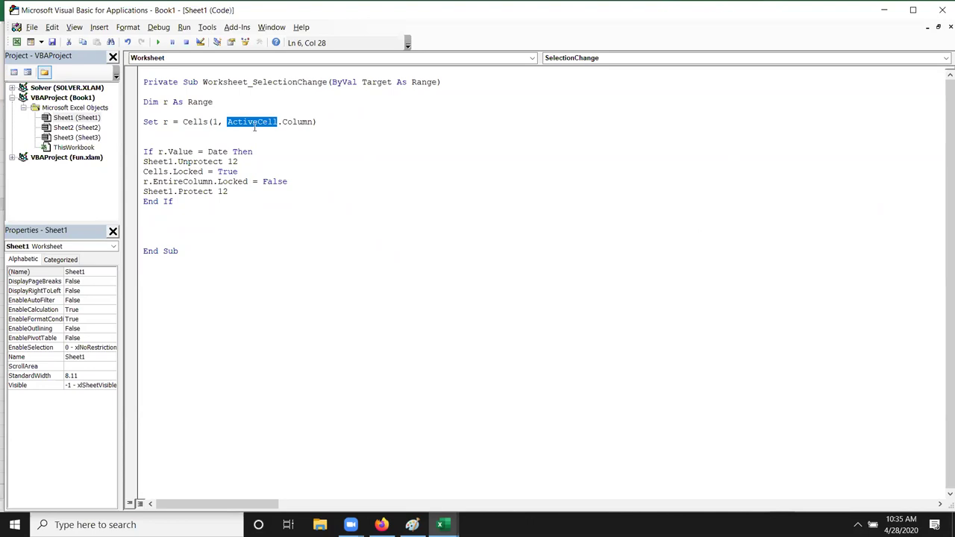
{"action": "key", "text": "alt+F11"}
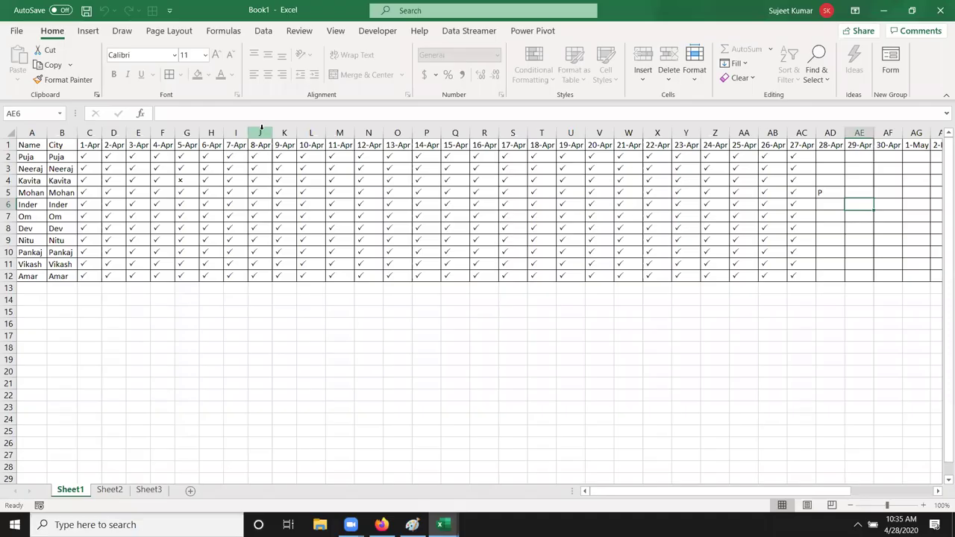
{"action": "left_click", "coordinate": [863, 170]}
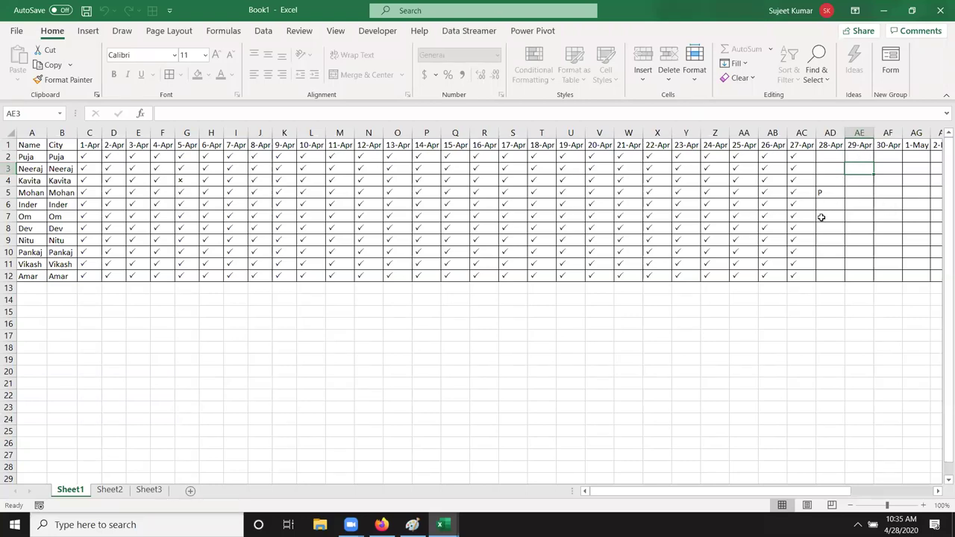
{"action": "key", "text": "alt+F11"}
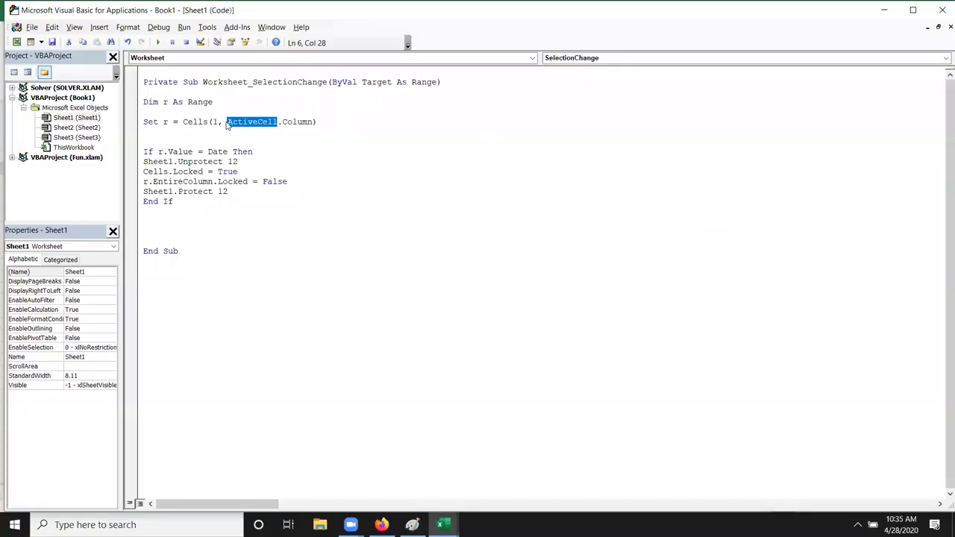
{"action": "left_click_drag", "start_coordinate": [227, 122], "coordinate": [315, 121]}
{"action": "type", "text": "25"}
{"action": "key", "text": "ctrl+z"}
- Write Sub rr() containing Range("A1").Select and Cells(1, 1).Select below End Sub
{"action": "left_click", "coordinate": [204, 259]}
{"action": "type", "text": "sub rr()"}
{"action": "key", "text": "Return"}
{"action": "key", "text": "Return"}
{"action": "key", "text": "Up"}
{"action": "type", "text": "range"}
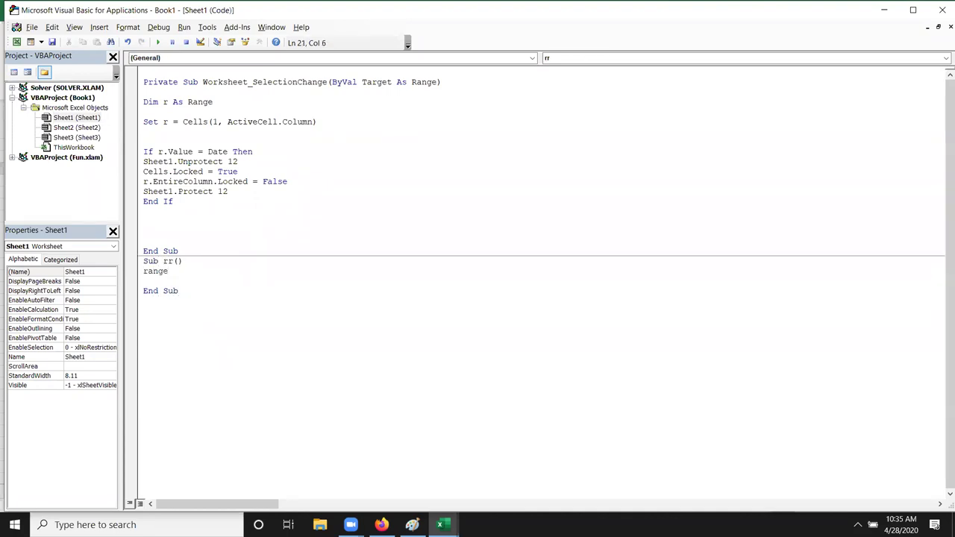
{"action": "type", "text": "*("}
{"action": "key", "text": "BackSpace"}
{"action": "key", "text": "BackSpace"}
{"action": "type", "text": "(\"A1\").sel"}
{"action": "key", "text": "Tab"}
{"action": "key", "text": "Return"}
{"action": "type", "text": "cells"}
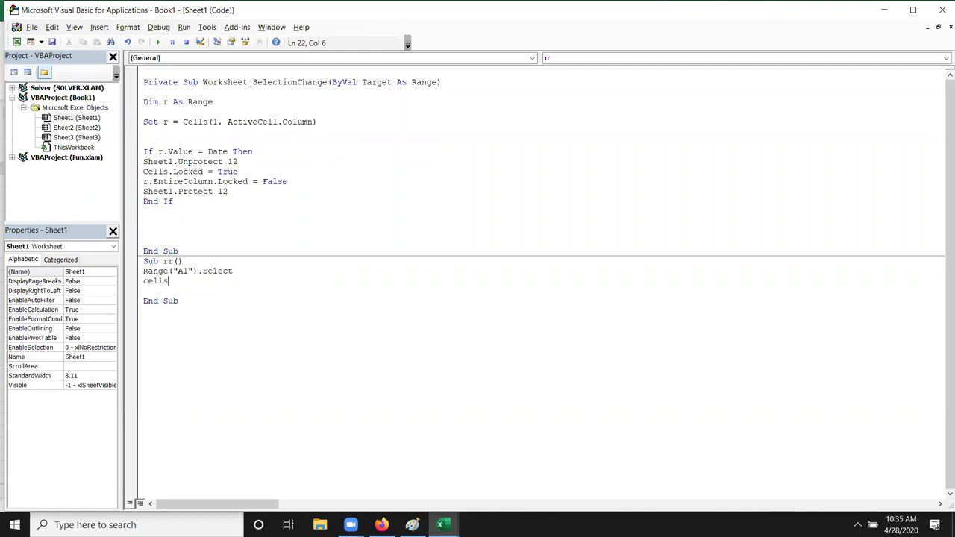
{"action": "type", "text": "(1,1"}
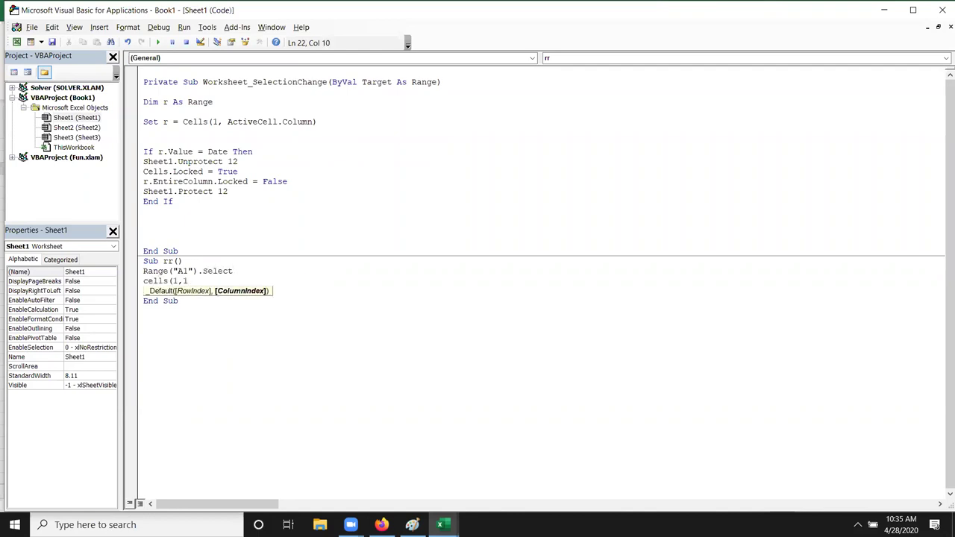
{"action": "type", "text": ").select"}
{"action": "key", "text": "Return"}
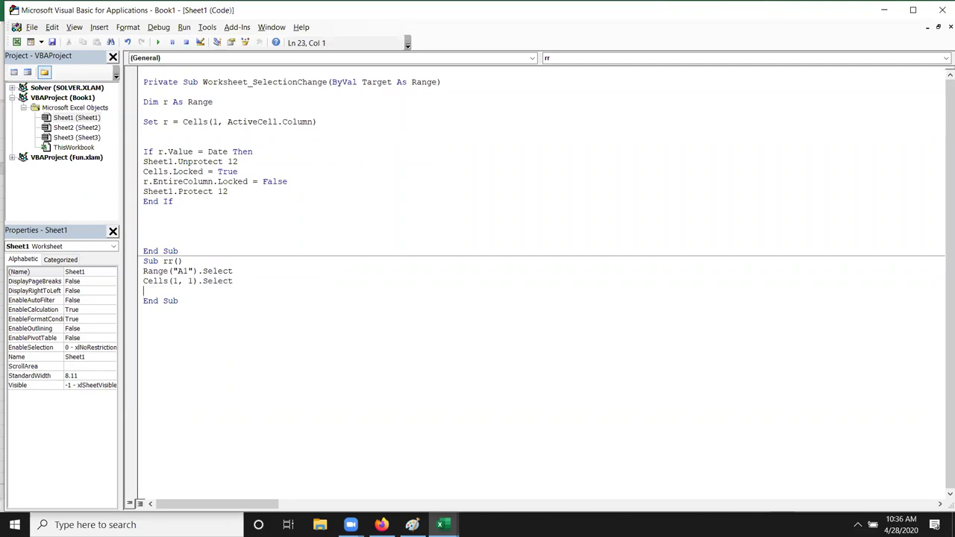
- Compare the Cells(1, 1) arguments with the row argument in Set r, then switch to Excel
{"action": "left_click", "coordinate": [232, 280]}
{"action": "double_click", "coordinate": [191, 281]}
{"action": "key", "text": "Left"}
{"action": "key", "text": "Left"}
{"action": "key", "text": "Left"}
{"action": "key", "text": "Left"}
{"action": "key", "text": "Left"}
{"action": "double_click", "coordinate": [217, 122]}
{"action": "left_click", "coordinate": [219, 122]}
{"action": "key", "text": "shift+Left"}
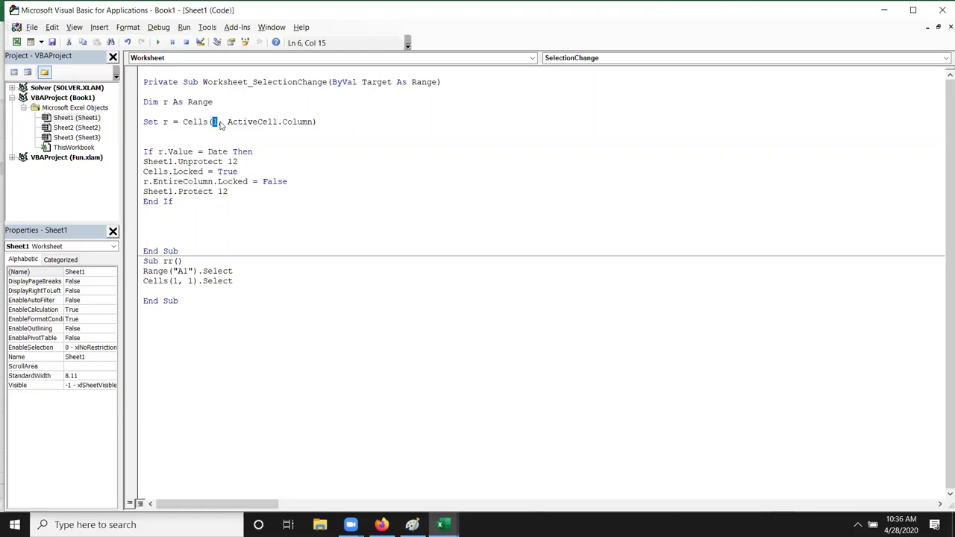
{"action": "key", "text": "alt+F11"}
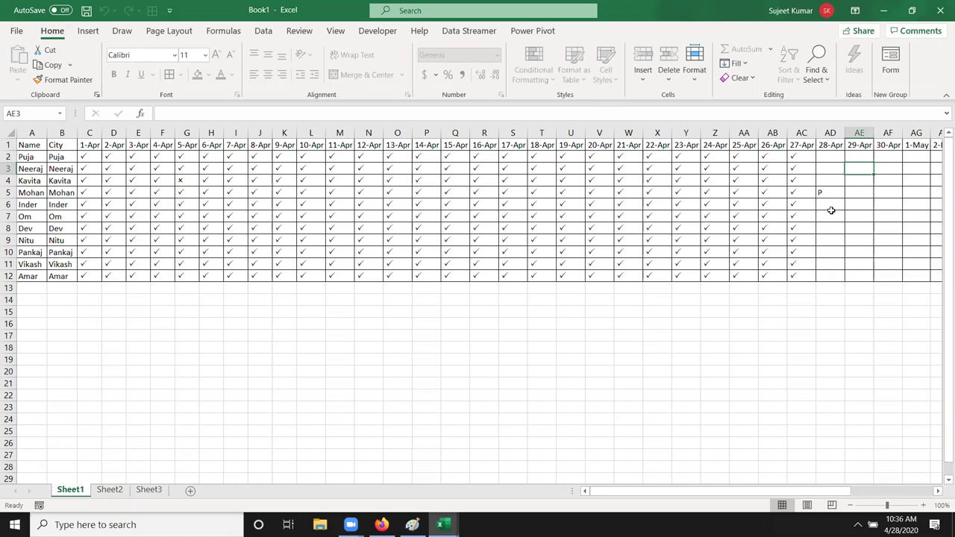
- Select the 28-Apr header AD1, cells AE7 and AE9, and row 1, then return to the code
{"action": "left_click", "coordinate": [824, 146]}
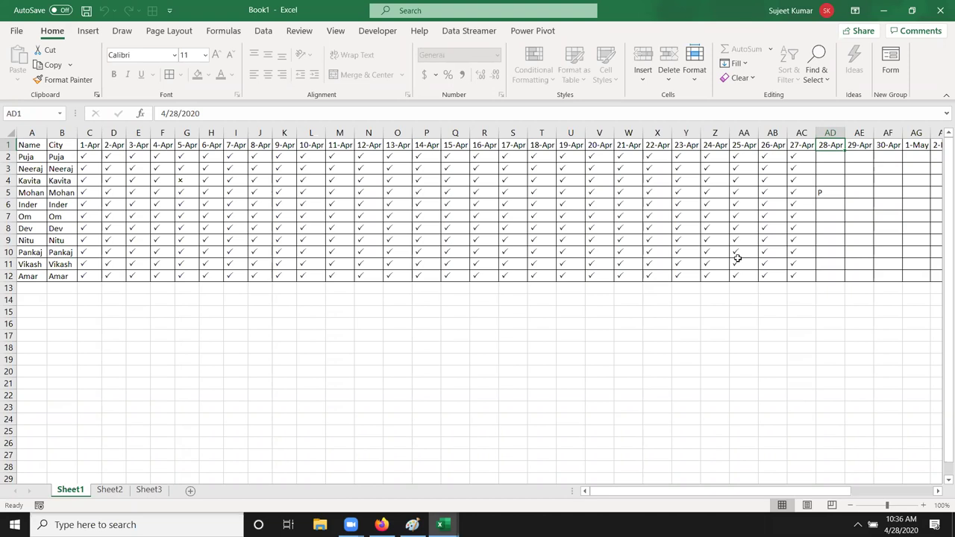
{"action": "left_click", "coordinate": [859, 214]}
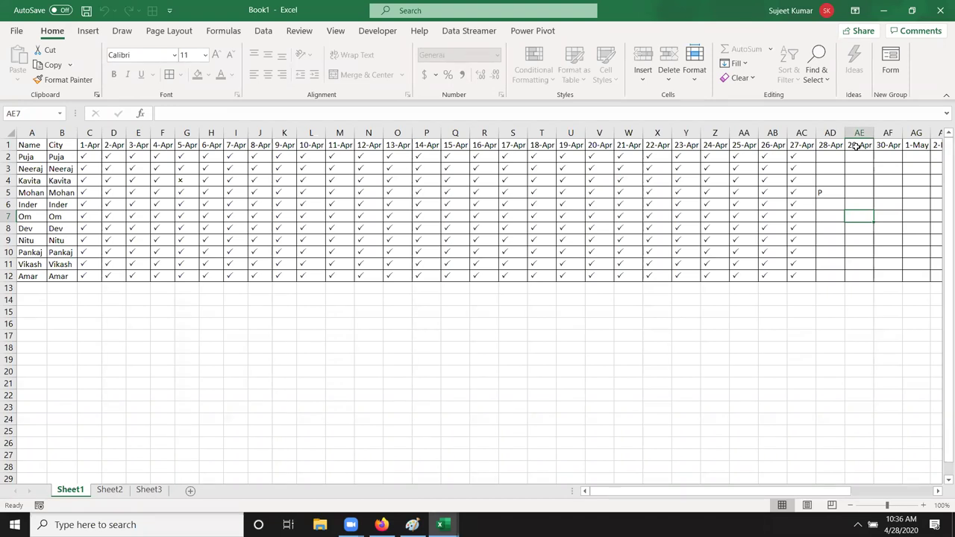
{"action": "mouse_move", "coordinate": [899, 524]}
{"action": "left_click", "coordinate": [853, 242]}
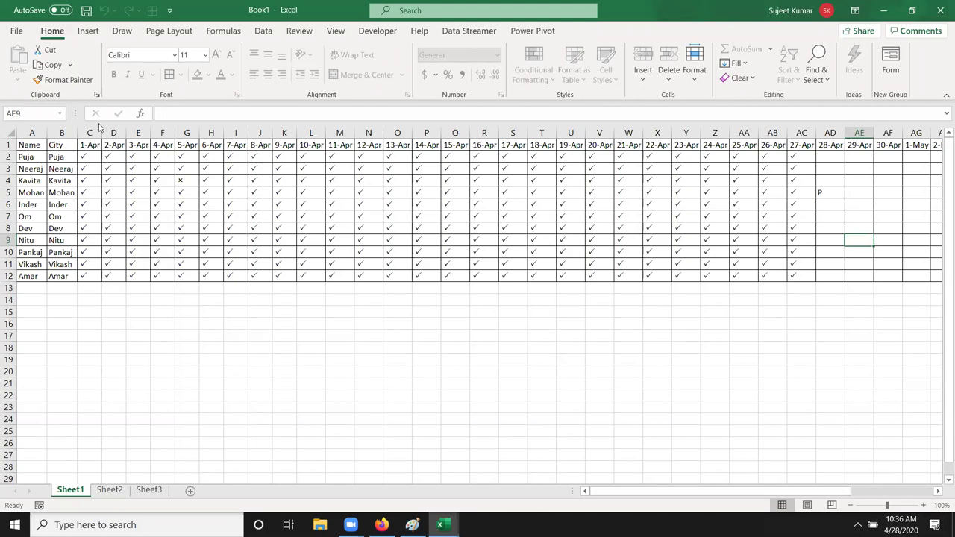
{"action": "left_click", "coordinate": [8, 144]}
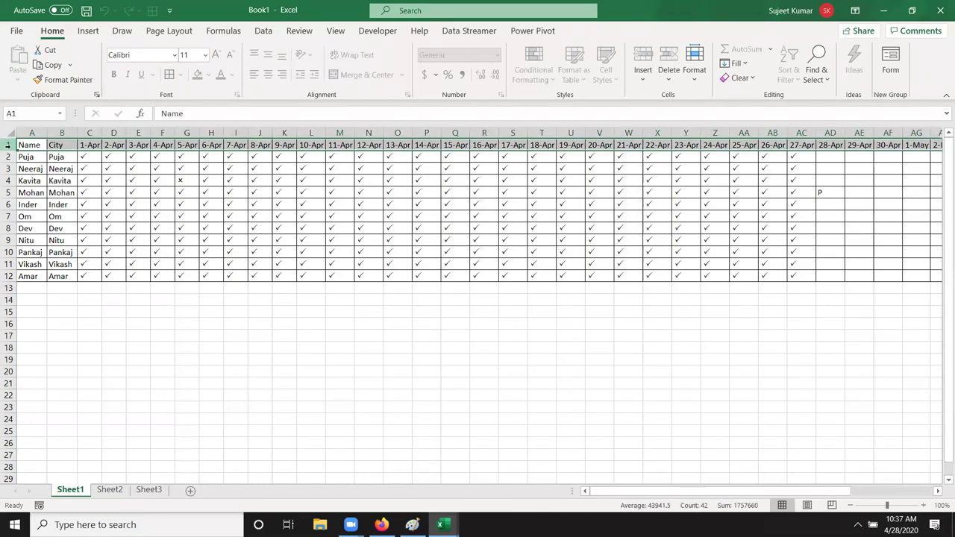
{"action": "key", "text": "alt+F11"}
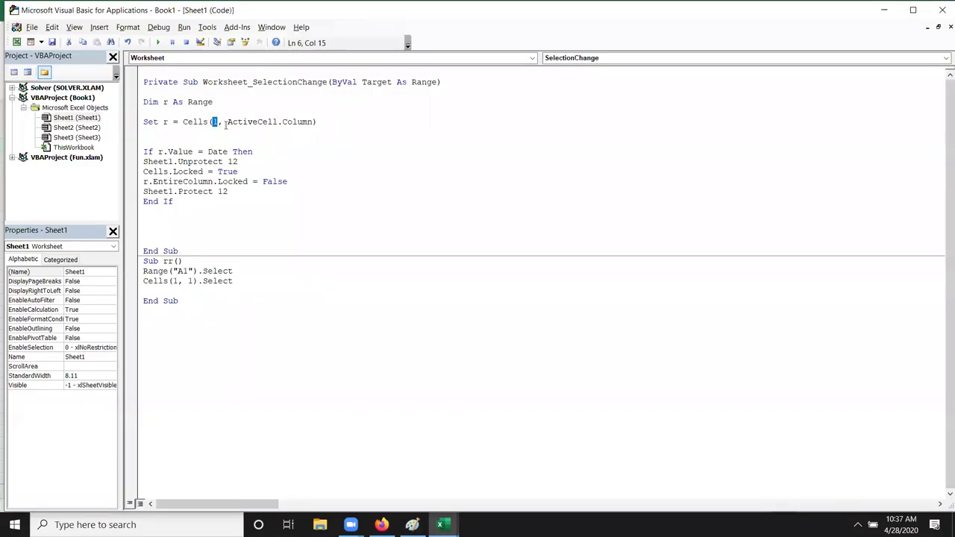
{"action": "left_click_drag", "start_coordinate": [227, 121], "coordinate": [314, 122]}
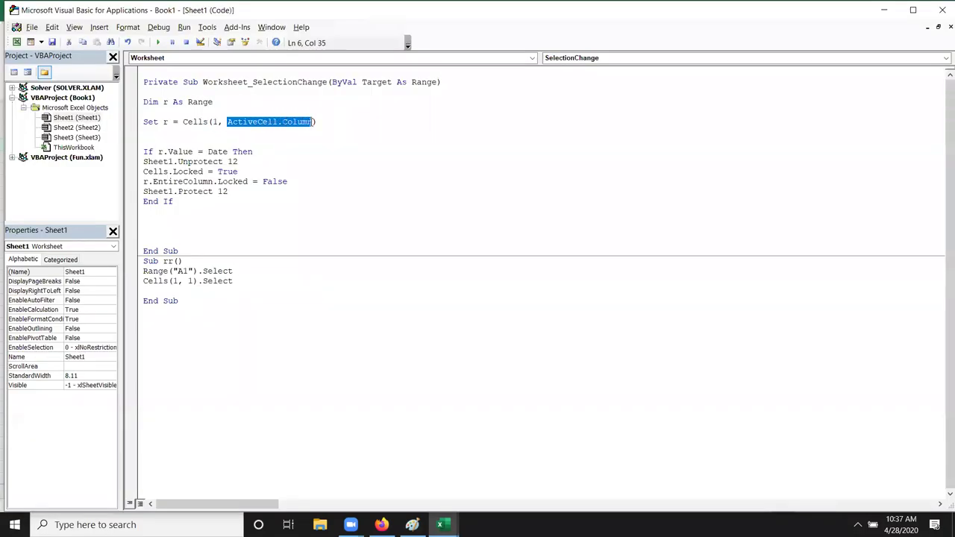
{"action": "key", "text": "alt+F11"}
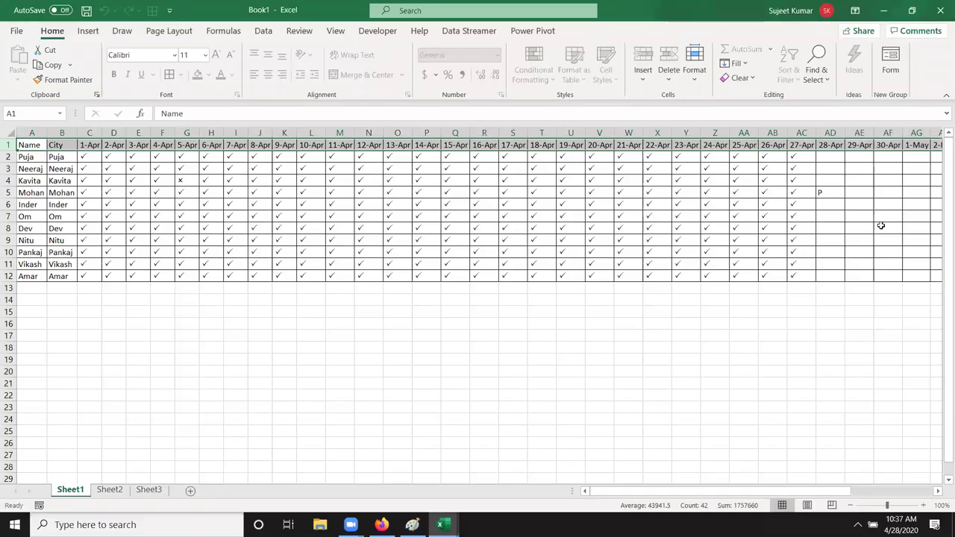
{"action": "left_click", "coordinate": [831, 219]}
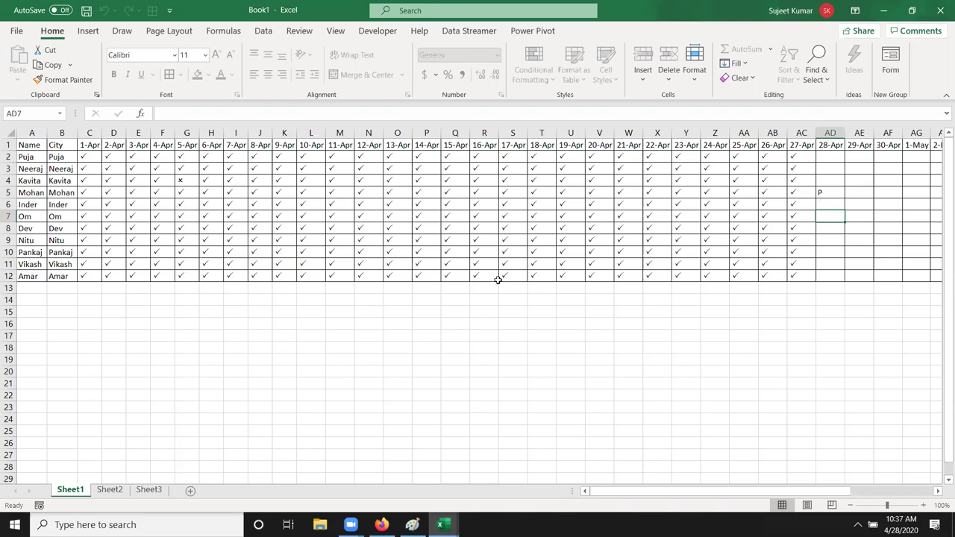
{"action": "key", "text": "alt+F11"}
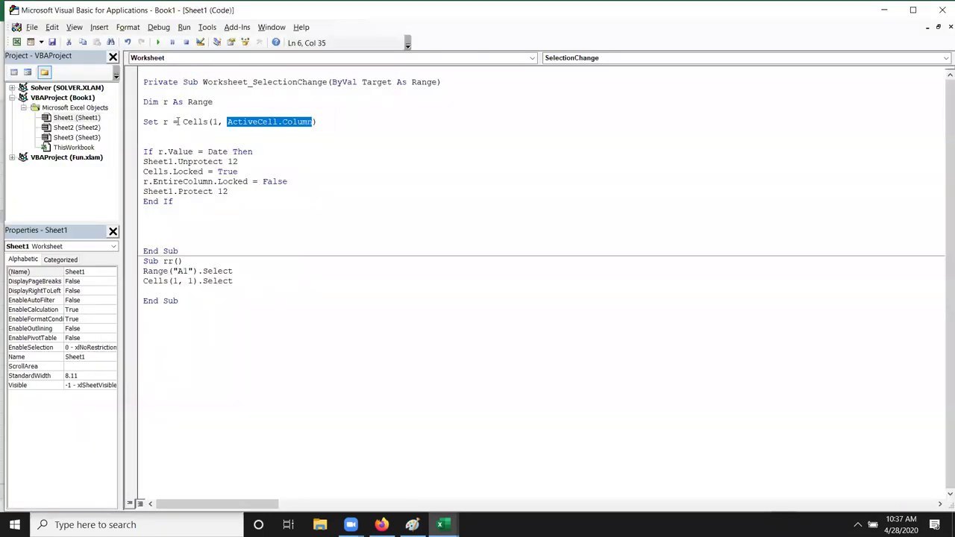
{"action": "left_click_drag", "start_coordinate": [181, 122], "coordinate": [320, 124]}
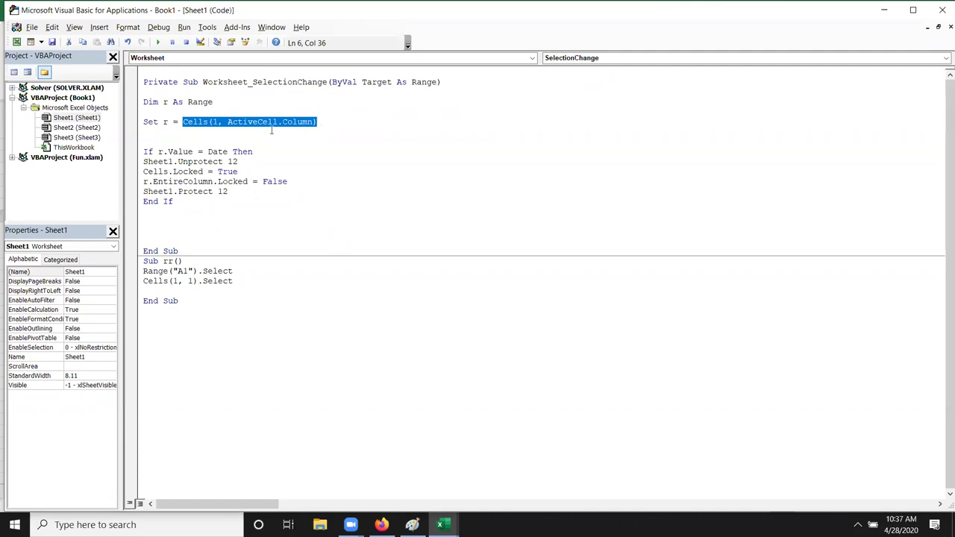
{"action": "left_click_drag", "start_coordinate": [157, 151], "coordinate": [228, 151]}
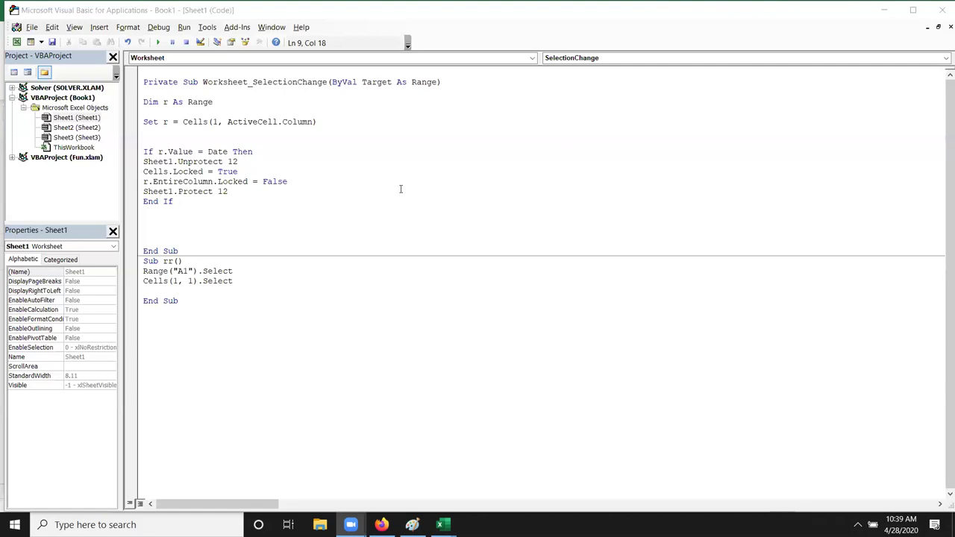
- Highlight the unprotect, lock and protect lines of the If block, then deselect
{"action": "left_click", "coordinate": [198, 220]}
{"action": "left_click_drag", "start_coordinate": [194, 224], "coordinate": [136, 162]}
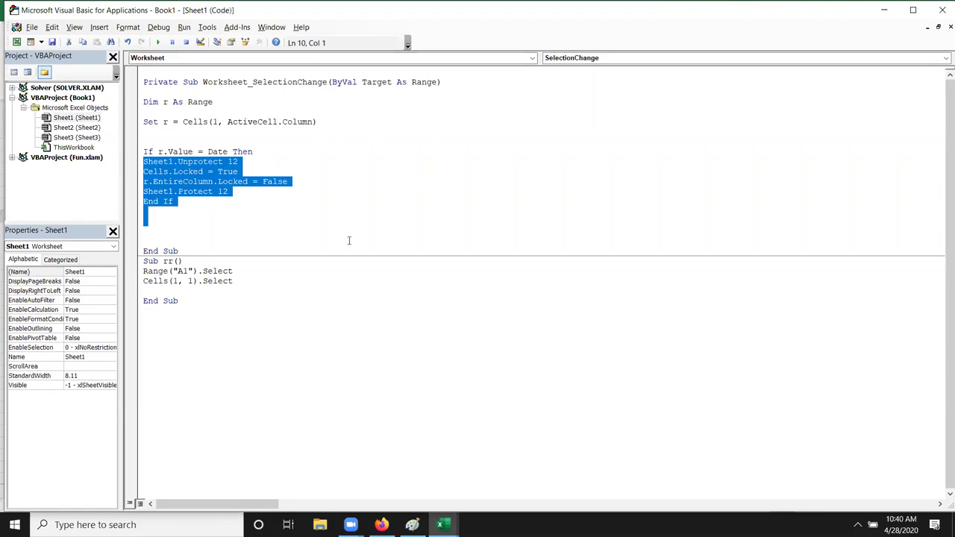
{"action": "left_click", "coordinate": [356, 224]}
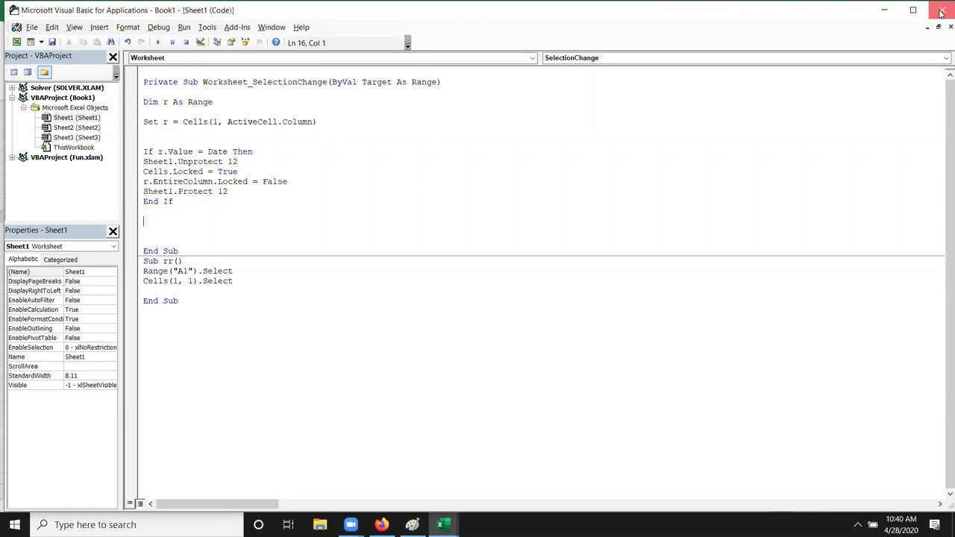
- Close the VBA editor, select cell AC6, and minimise Excel to the desktop
{"action": "left_click", "coordinate": [941, 13]}
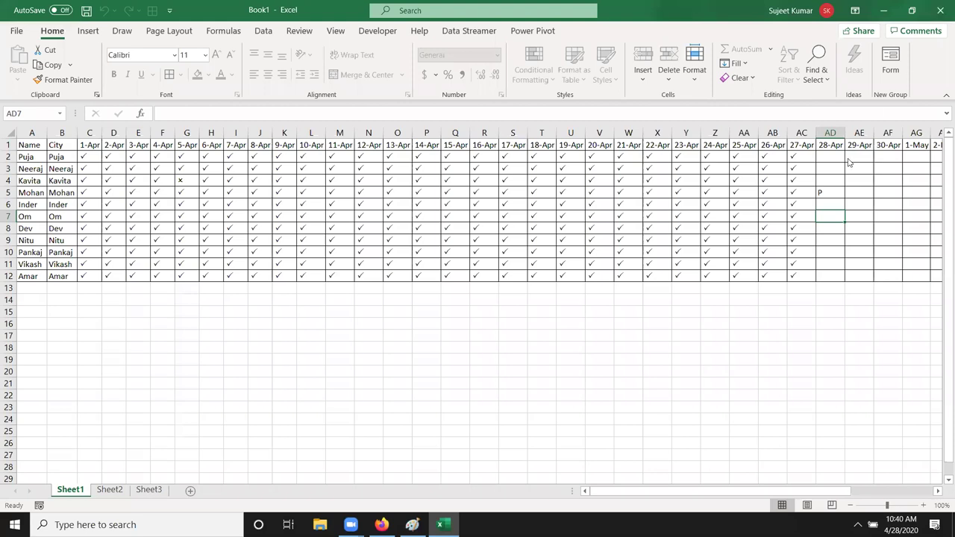
{"action": "left_click", "coordinate": [795, 203]}
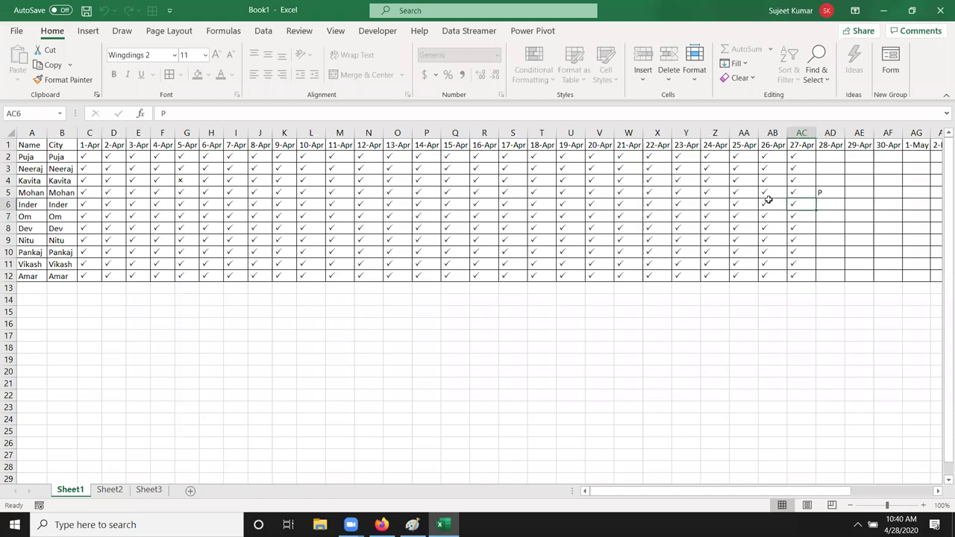
{"action": "key", "text": "super+d"}
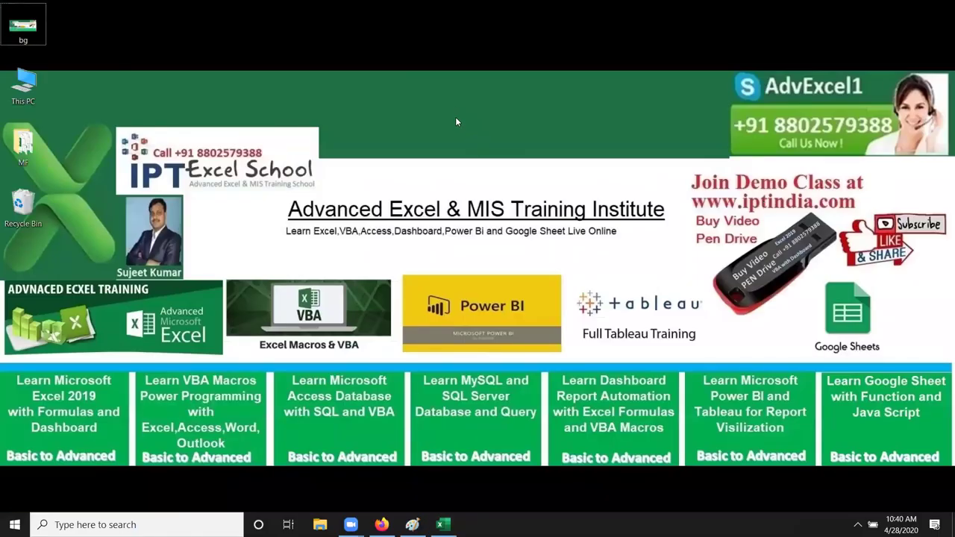